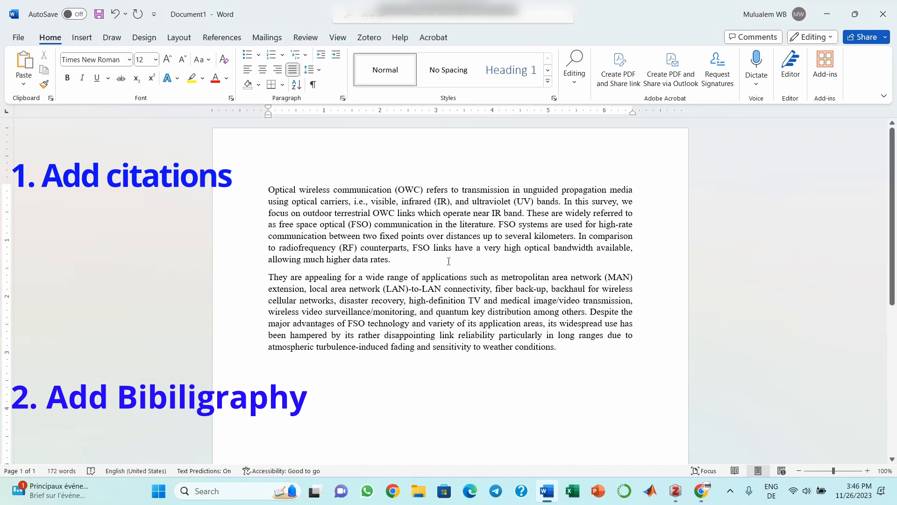
# Add a Zotero citation at the end of the first paragraph, and open the document's bibliography for editing without changing it
pyautogui.click(369, 38)
pyautogui.click(17, 73)
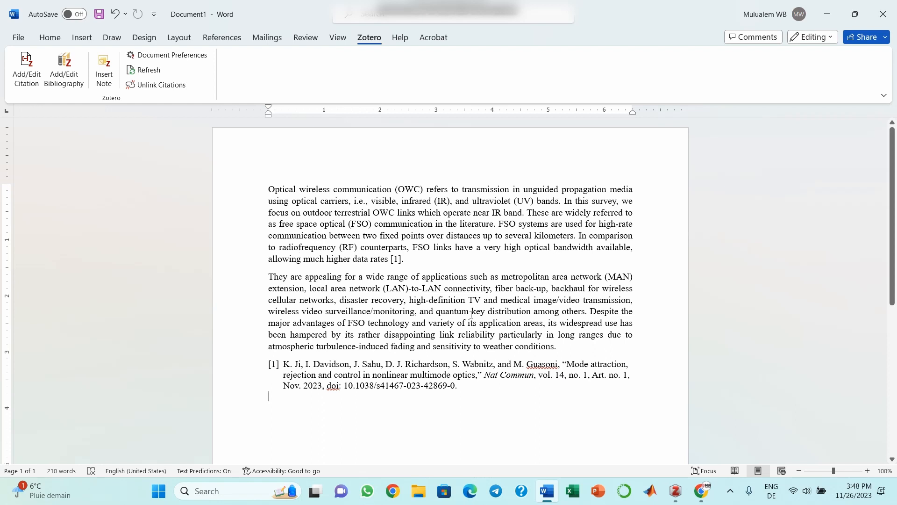
pyautogui.click(64, 70)
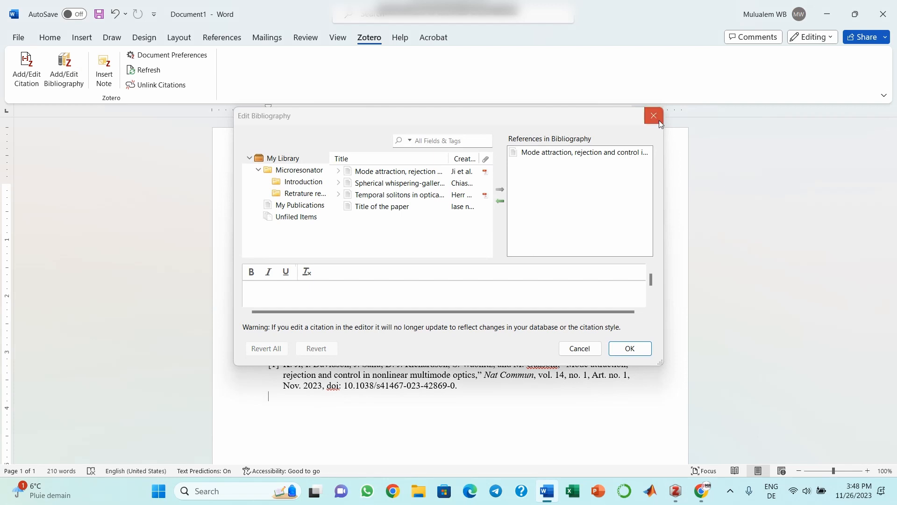
pyautogui.click(654, 116)
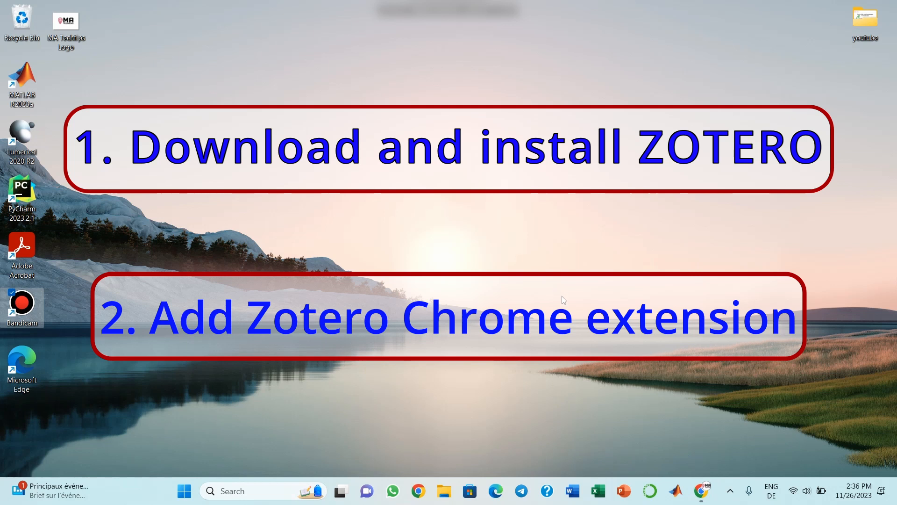
pyautogui.click(701, 490)
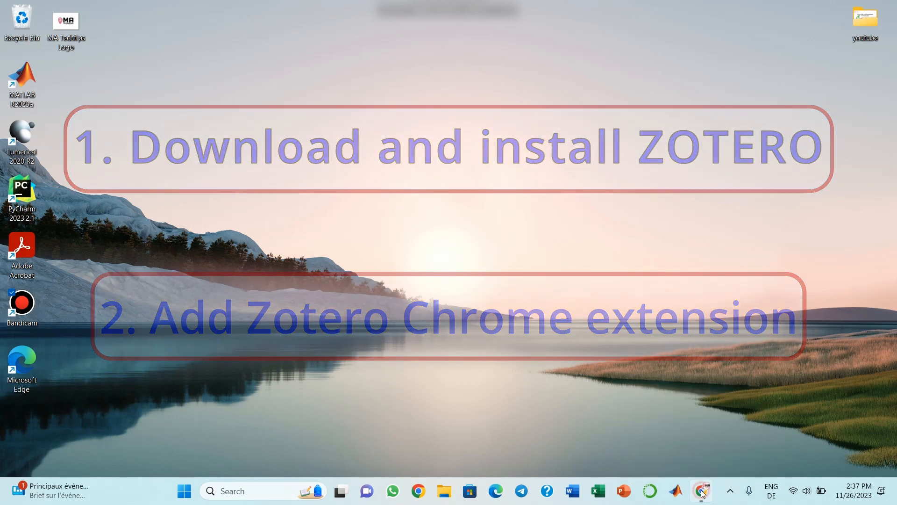
pyautogui.click(355, 254)
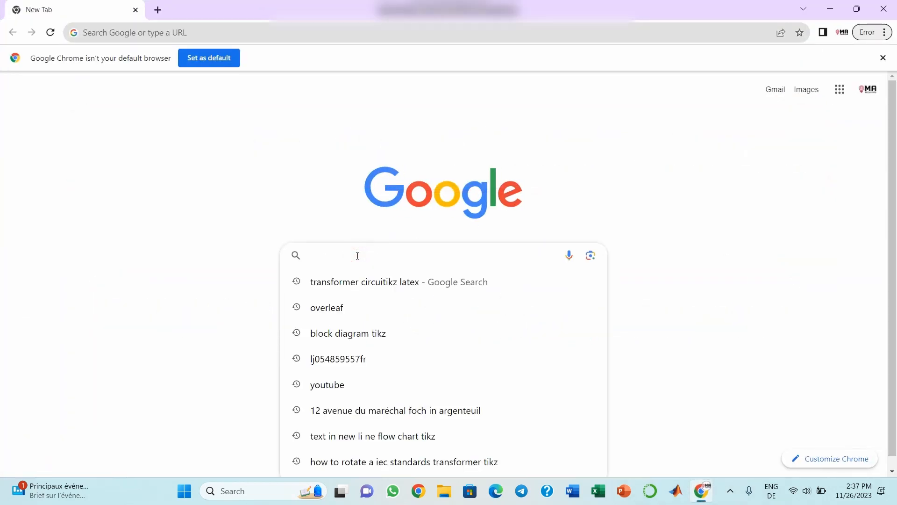
pyautogui.write('http://www.zotero.com/')
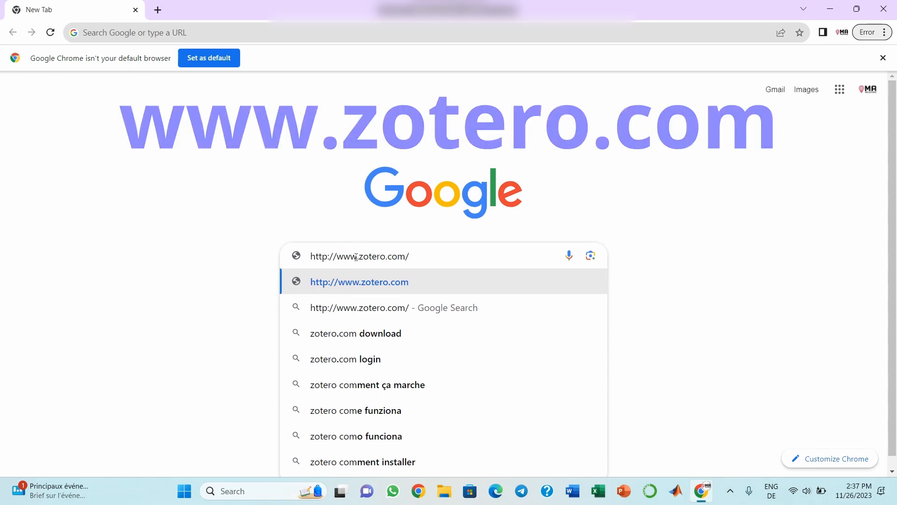
pyautogui.press('Return')
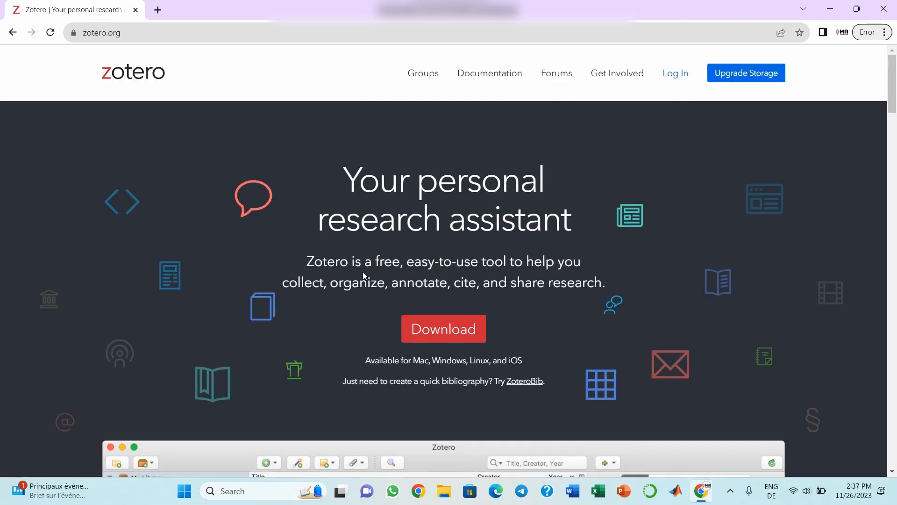
pyautogui.click(450, 332)
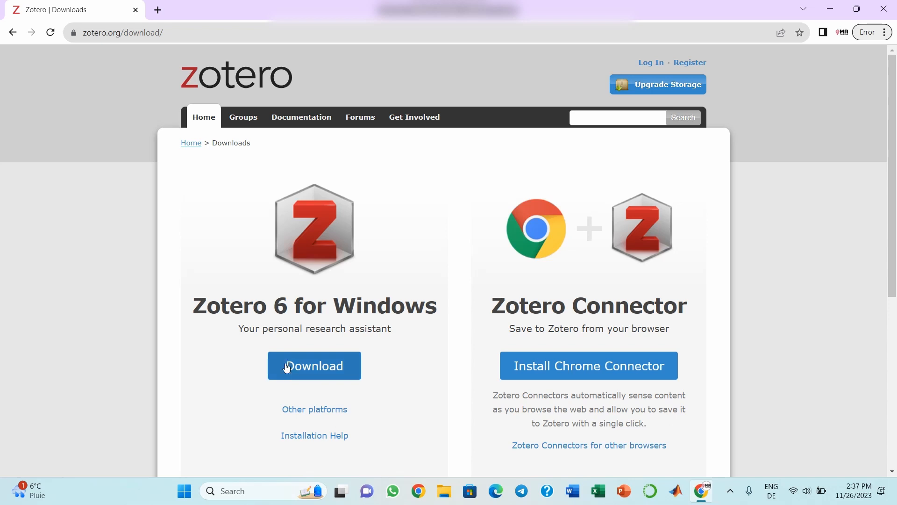
pyautogui.click(293, 376)
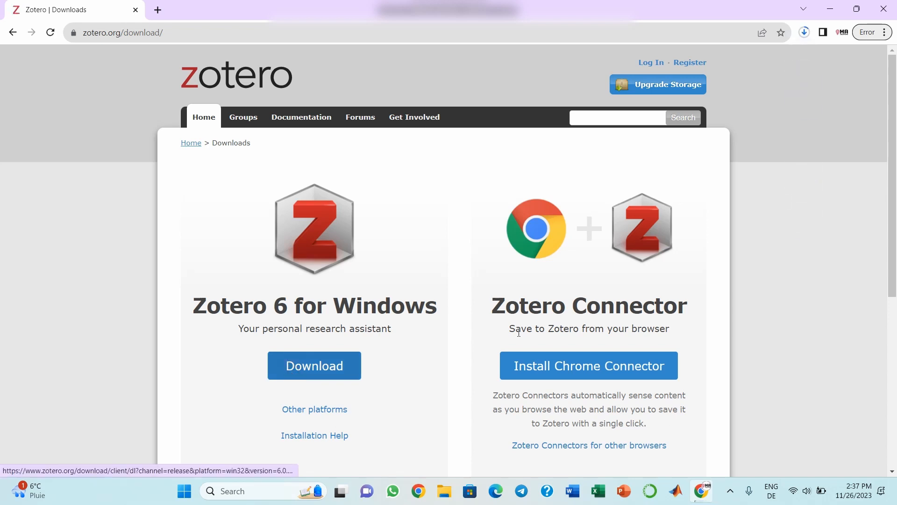
# Add the Zotero Connector extension to Chrome from the Chrome Web Store and dismiss its notice
pyautogui.click(600, 365)
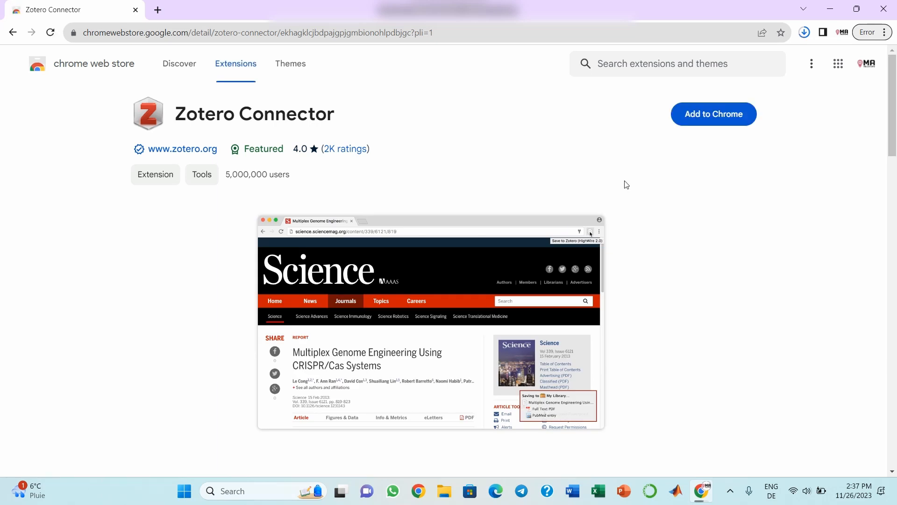
pyautogui.click(706, 121)
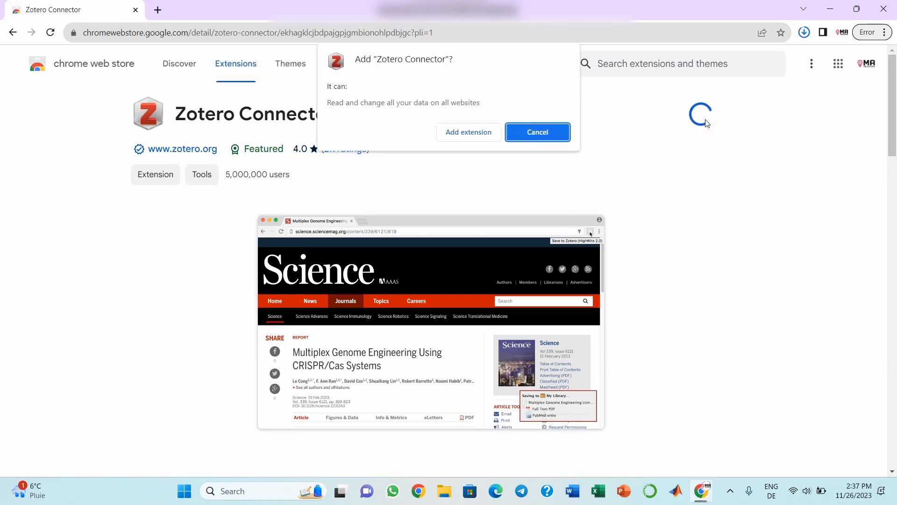
pyautogui.click(465, 136)
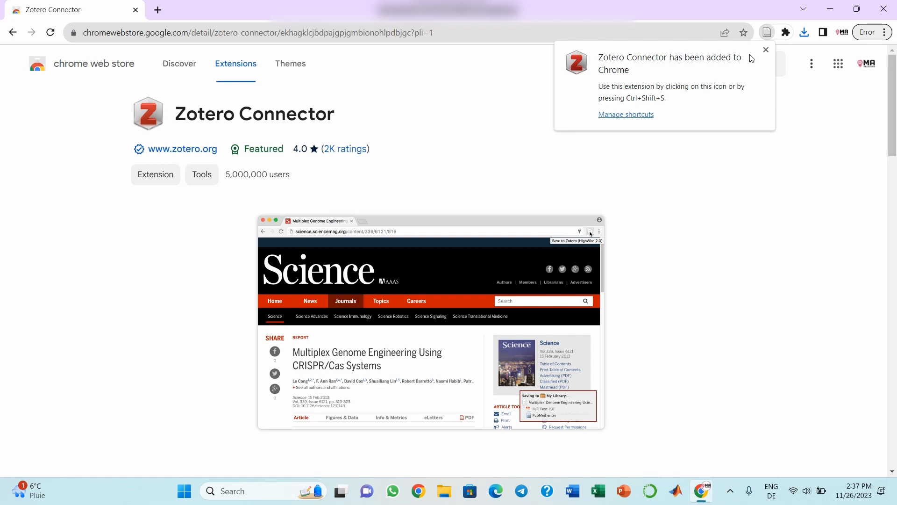
pyautogui.click(765, 49)
# Run the downloaded Zotero installer, install it with the default settings and launch Zotero at the end
pyautogui.click(804, 32)
pyautogui.click(705, 87)
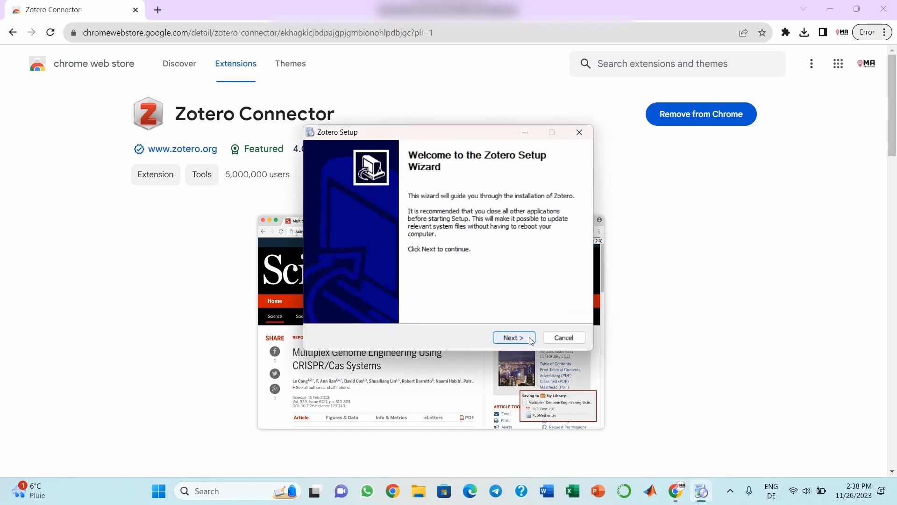
pyautogui.click(531, 339)
pyautogui.click(531, 338)
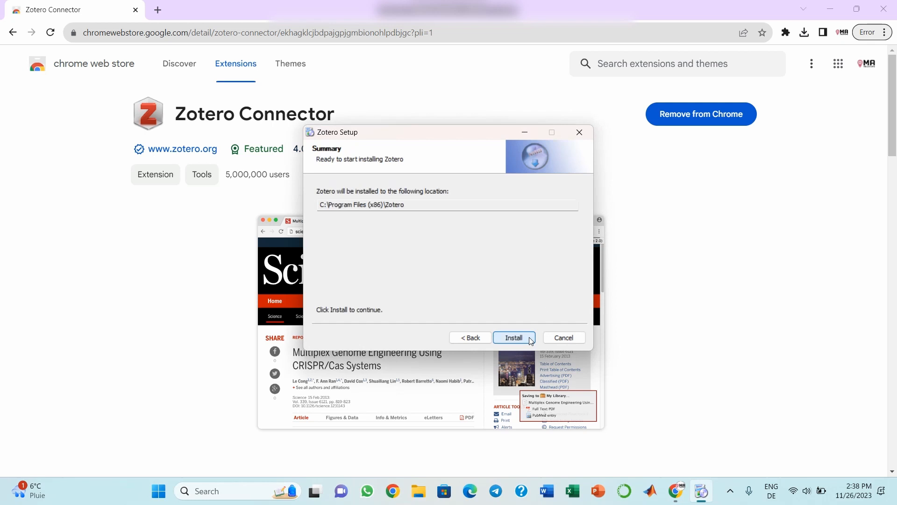
pyautogui.click(531, 338)
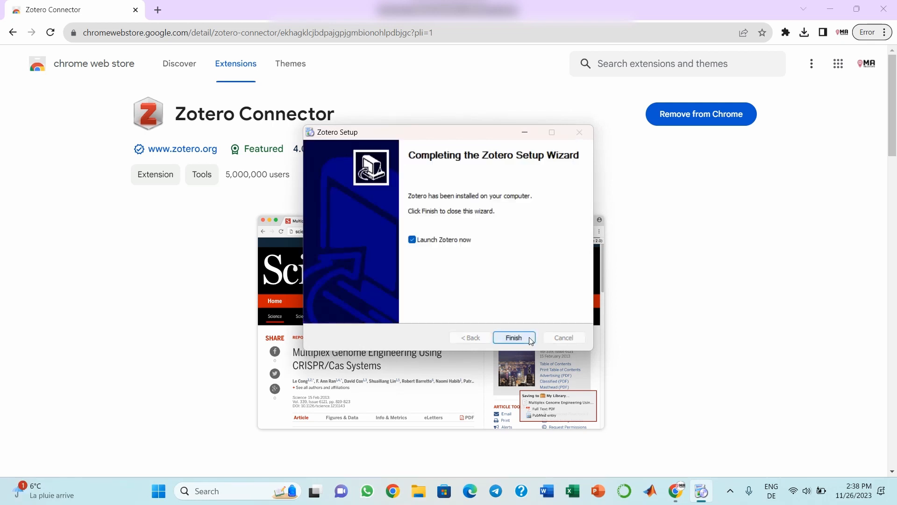
pyautogui.click(514, 336)
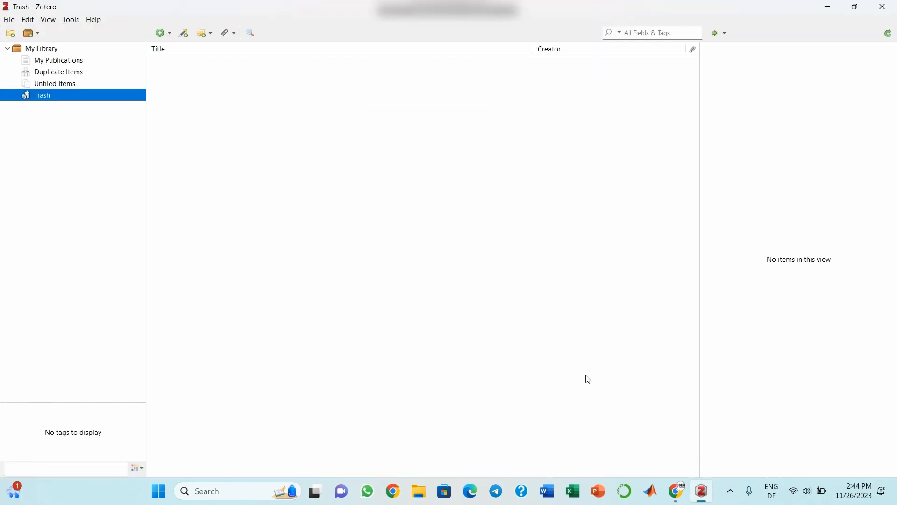
# Switch to Word, create a new blank document and show its Zotero commands
pyautogui.click(547, 492)
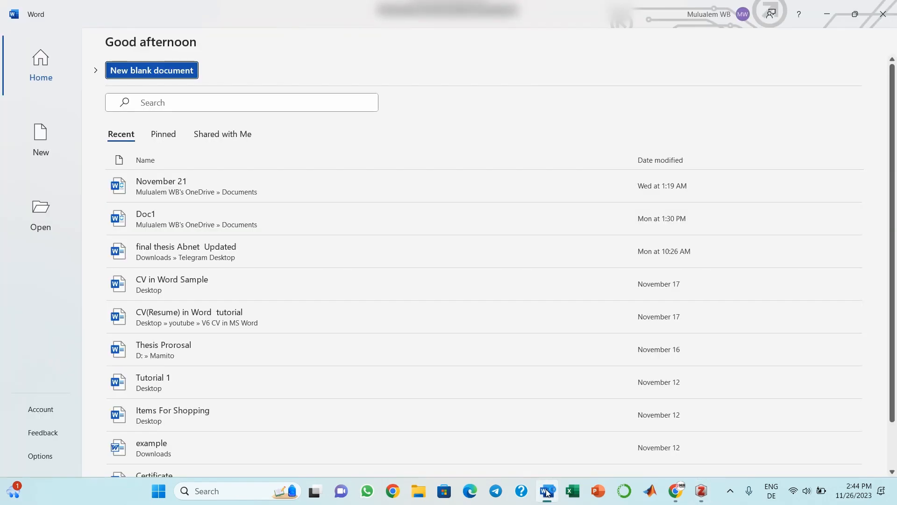
pyautogui.click(154, 69)
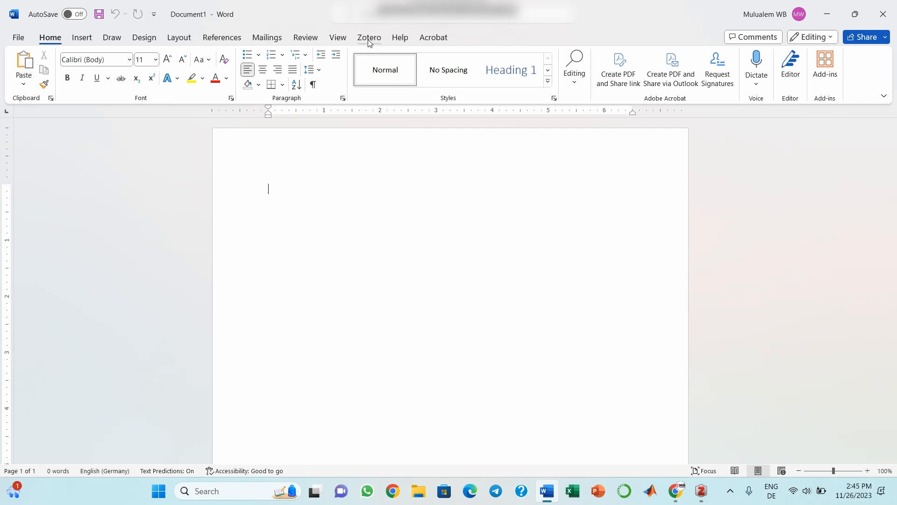
pyautogui.click(369, 38)
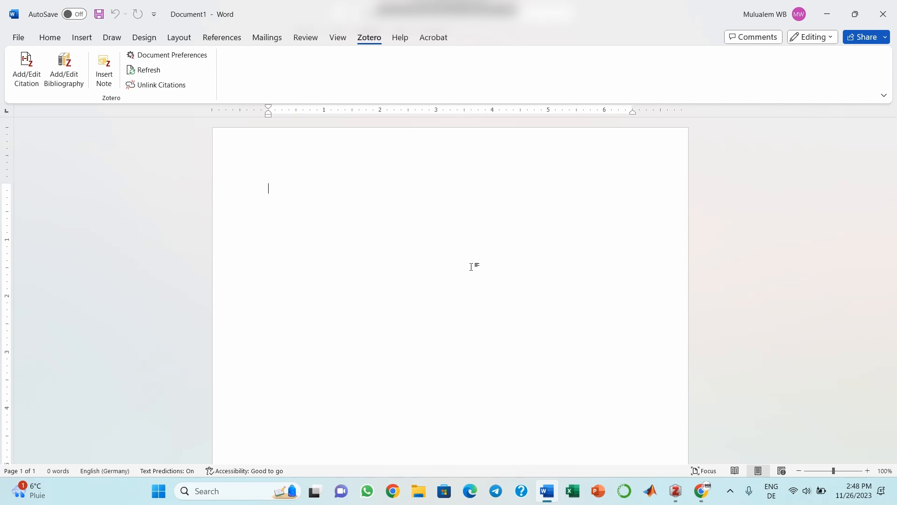
# Switch to Zotero and open the word processor settings for citing in its preferences
pyautogui.click(677, 491)
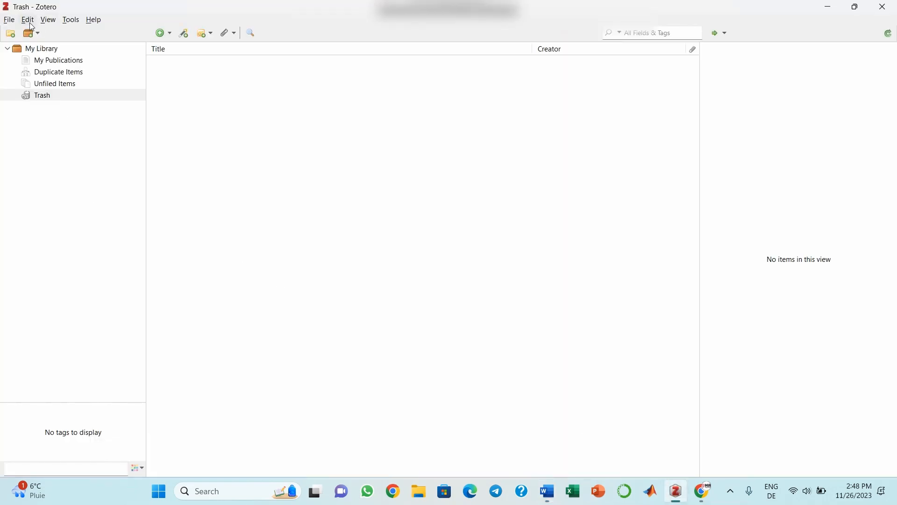
pyautogui.click(27, 20)
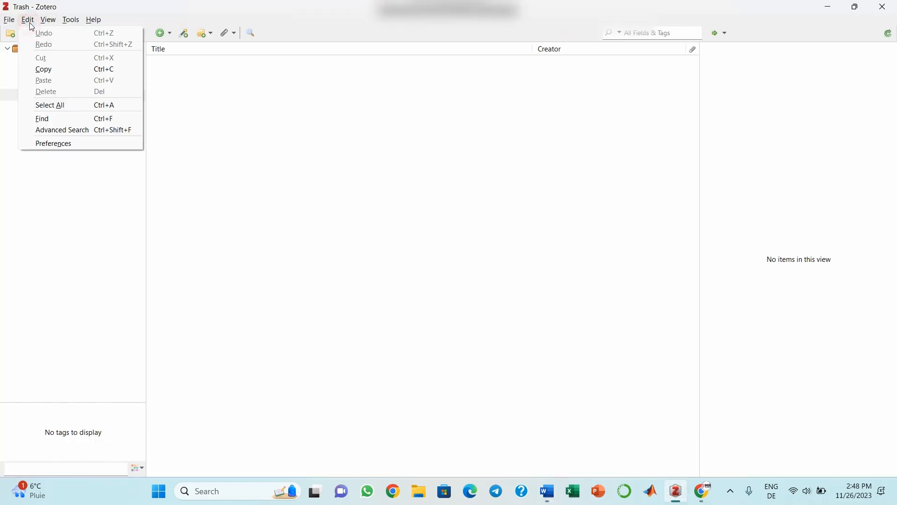
pyautogui.click(63, 143)
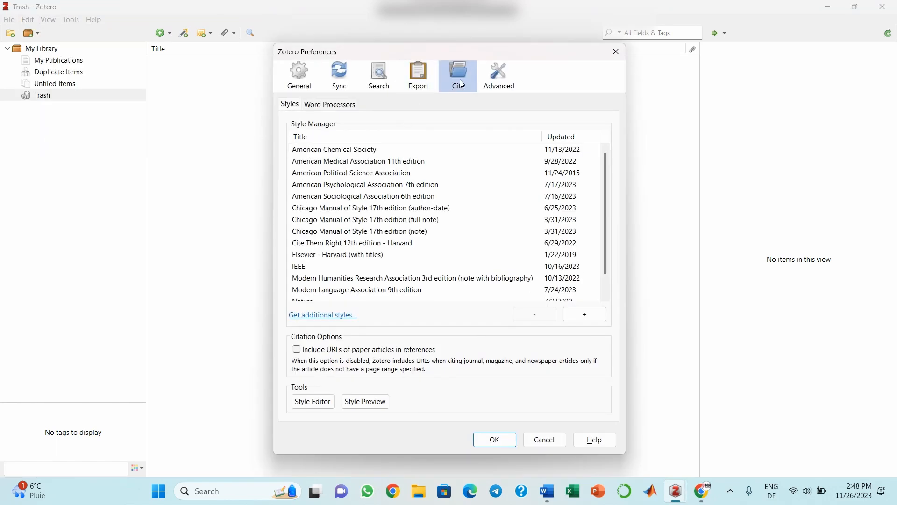
pyautogui.click(319, 106)
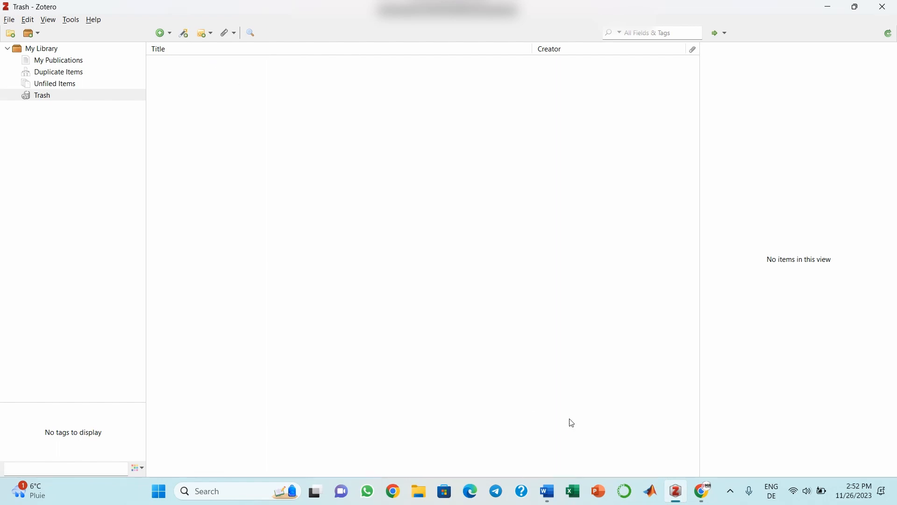
pyautogui.click(702, 490)
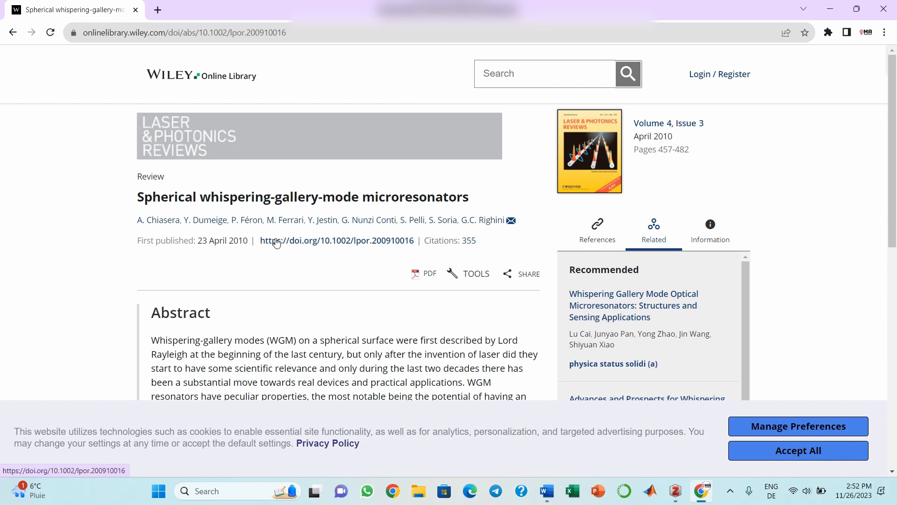
pyautogui.rightClick(348, 241)
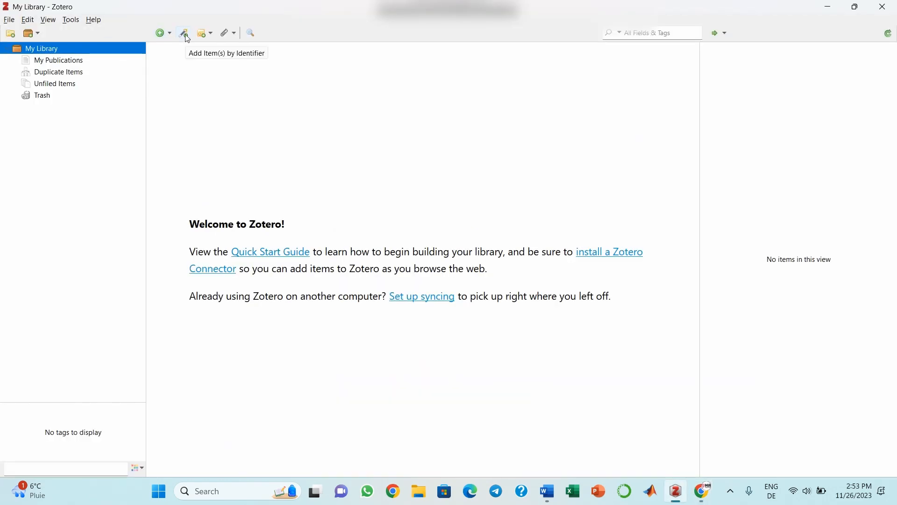
pyautogui.click(185, 34)
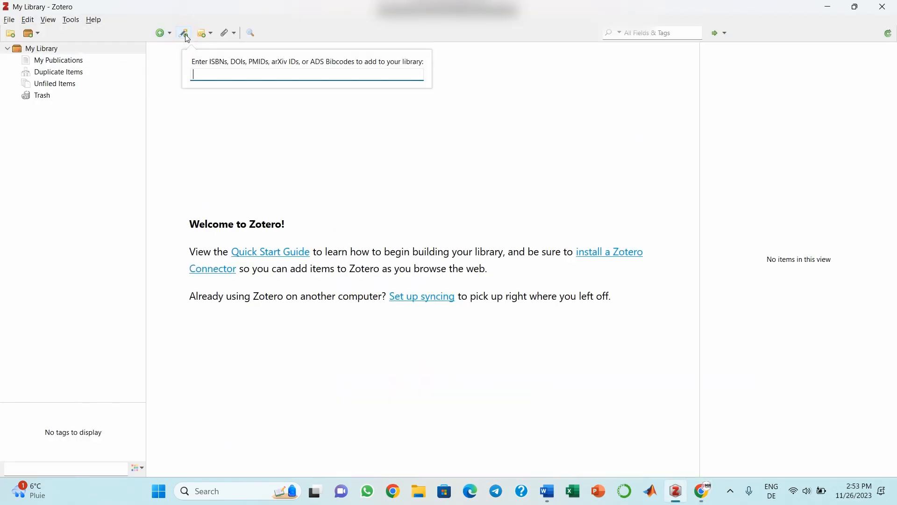
pyautogui.click(197, 74)
pyautogui.write('https://doi.org/10.1002/lpor.200910016')
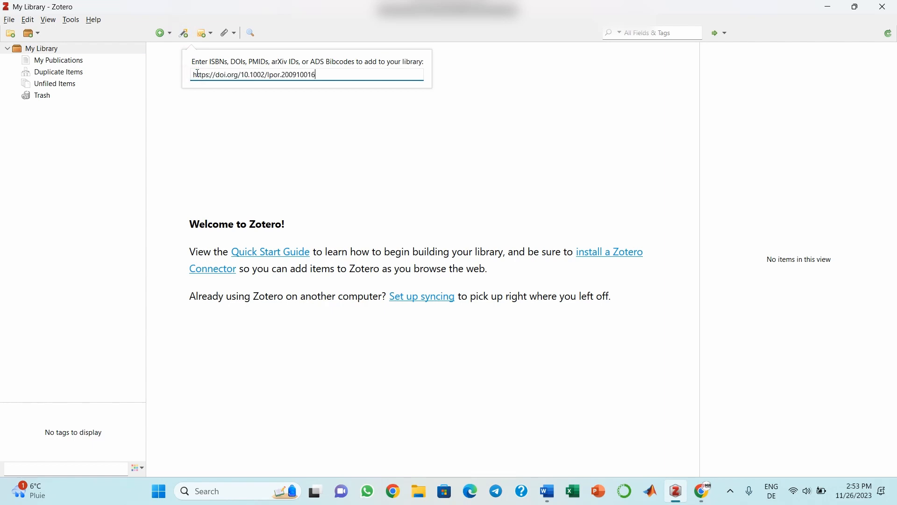
pyautogui.press('Return')
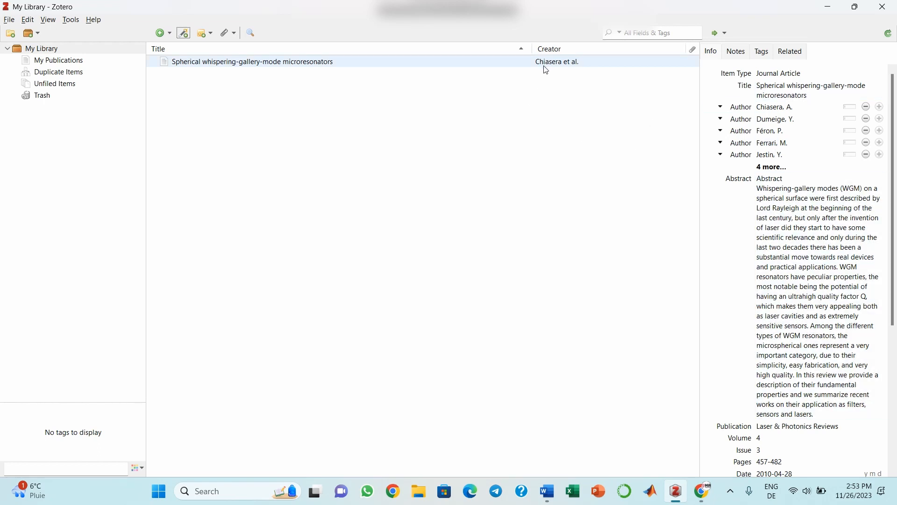
pyautogui.click(770, 98)
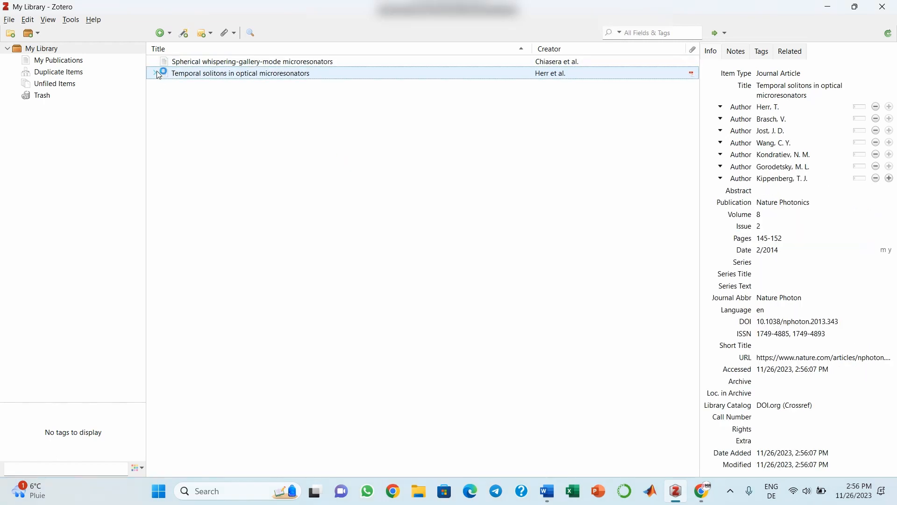
# Create a journal article item manually with the title "Title of the paper" and the author "lase name, first name"
pyautogui.click(163, 34)
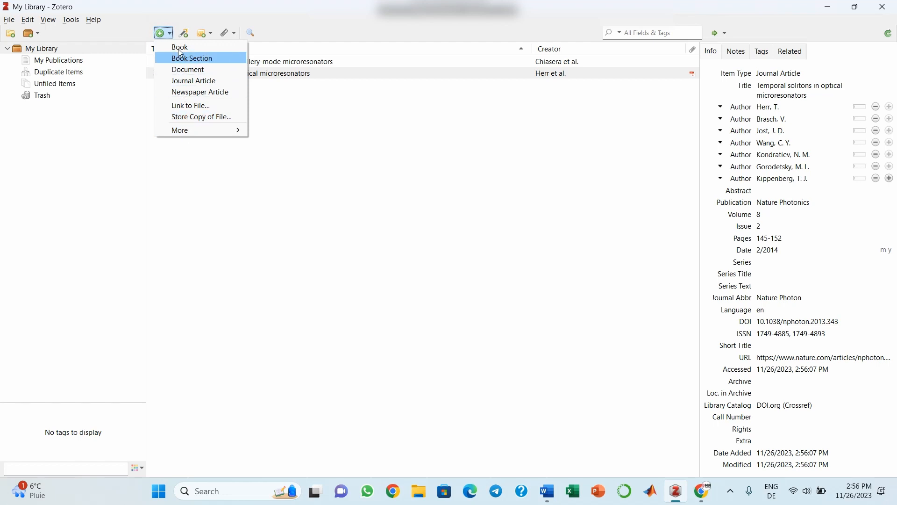
pyautogui.click(194, 81)
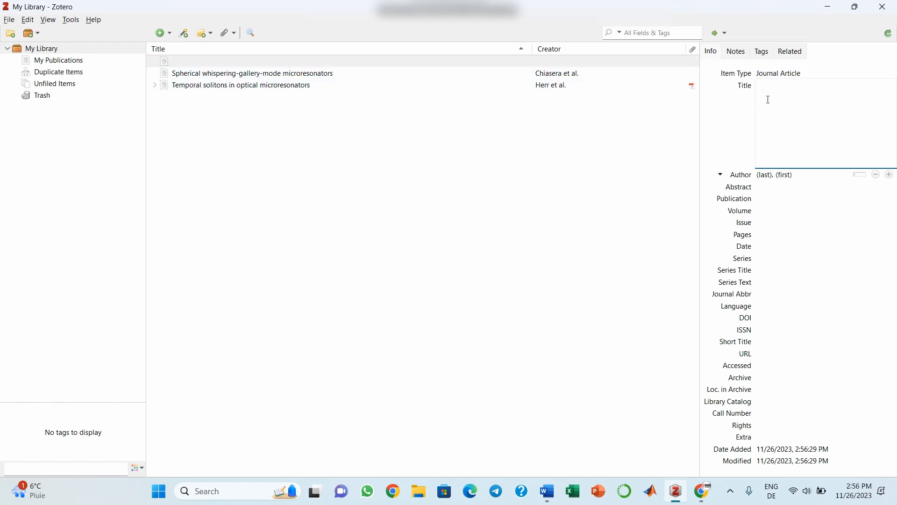
pyautogui.write('Title of the paper')
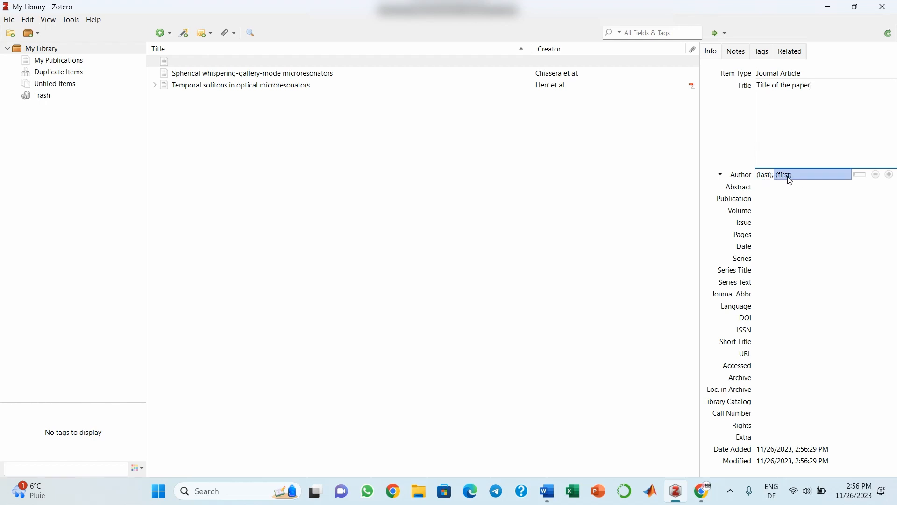
pyautogui.click(773, 177)
pyautogui.write('lase name')
pyautogui.press('Tab')
pyautogui.write('first name')
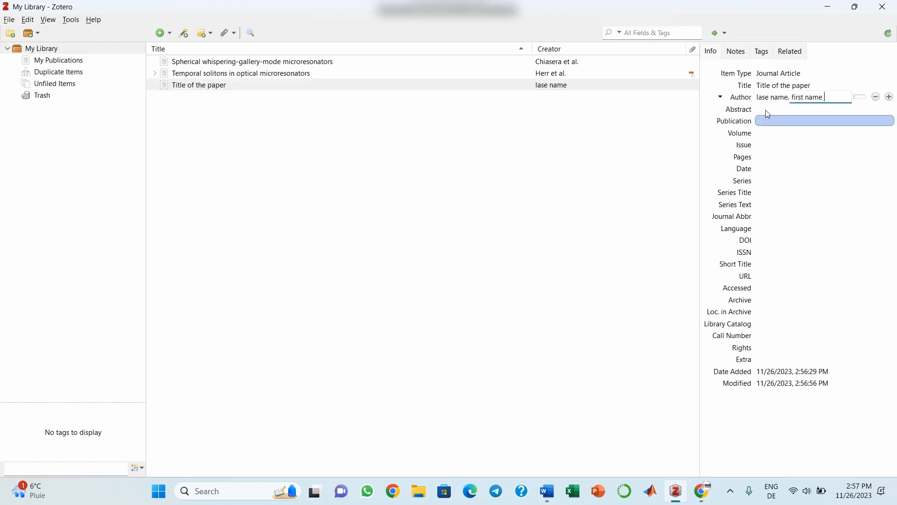
# Fill in the manual journal article's details with volume 3, pages 1-7 and date 2023
pyautogui.click(771, 120)
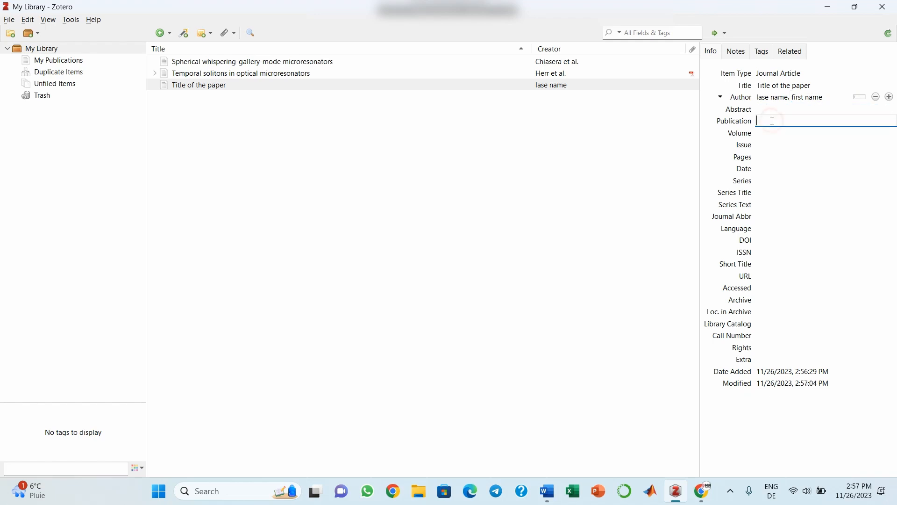
pyautogui.click(773, 135)
pyautogui.click(768, 145)
pyautogui.click(768, 155)
pyautogui.write('1-7')
pyautogui.click(759, 169)
pyautogui.write('20')
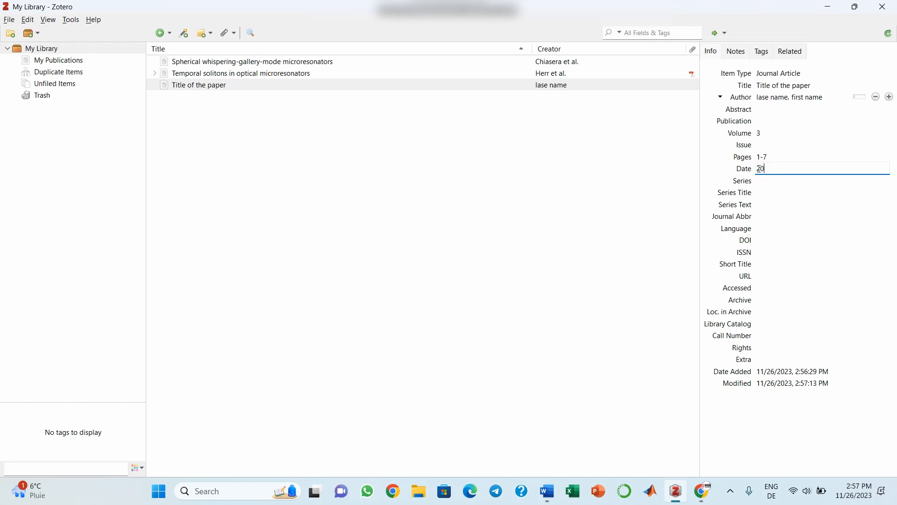
pyautogui.write('23')
pyautogui.click(503, 231)
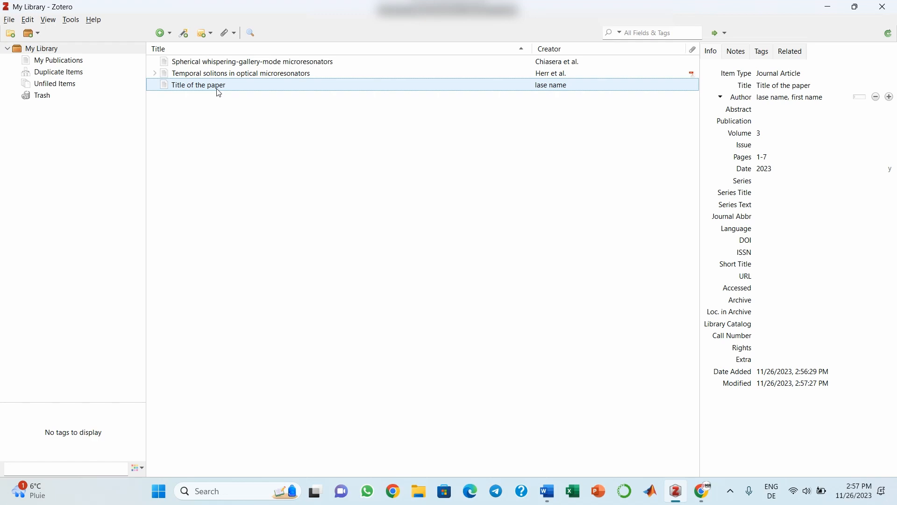
# Create a new collection named "Microresonator" in My Library
pyautogui.click(40, 48)
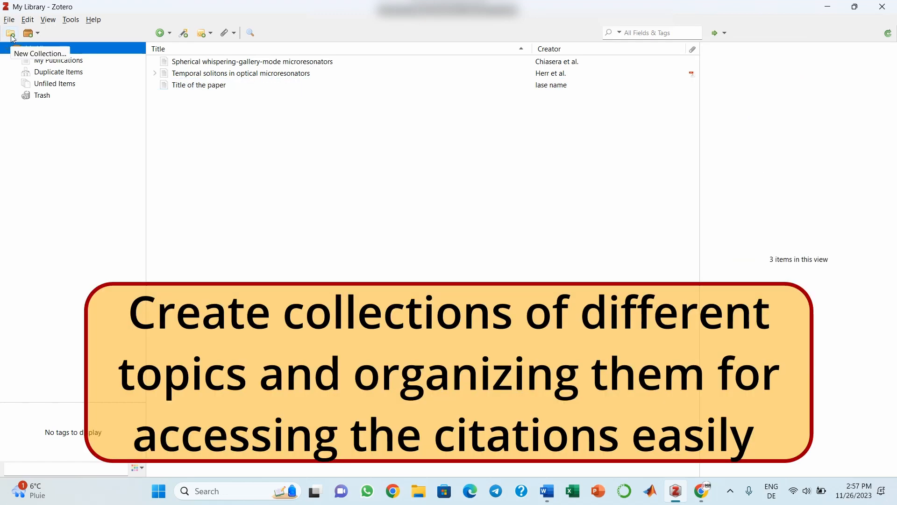
pyautogui.click(11, 34)
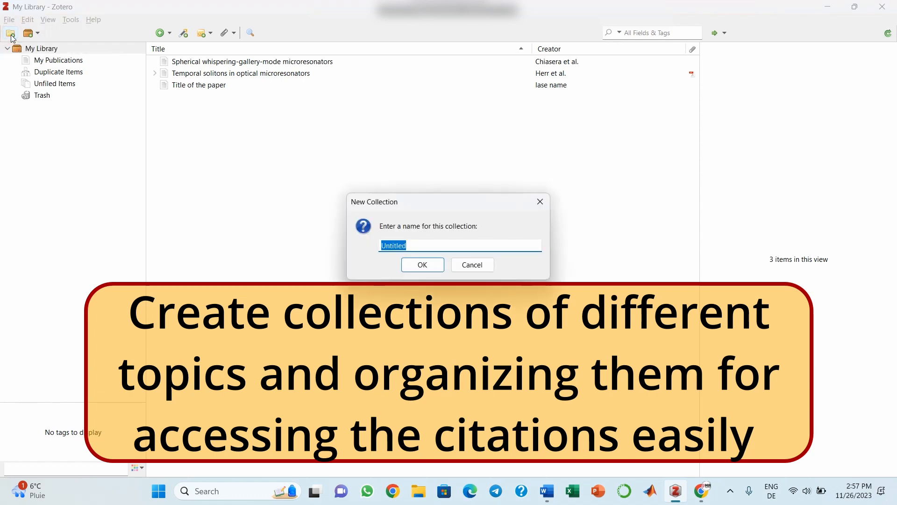
pyautogui.write('Microresonator')
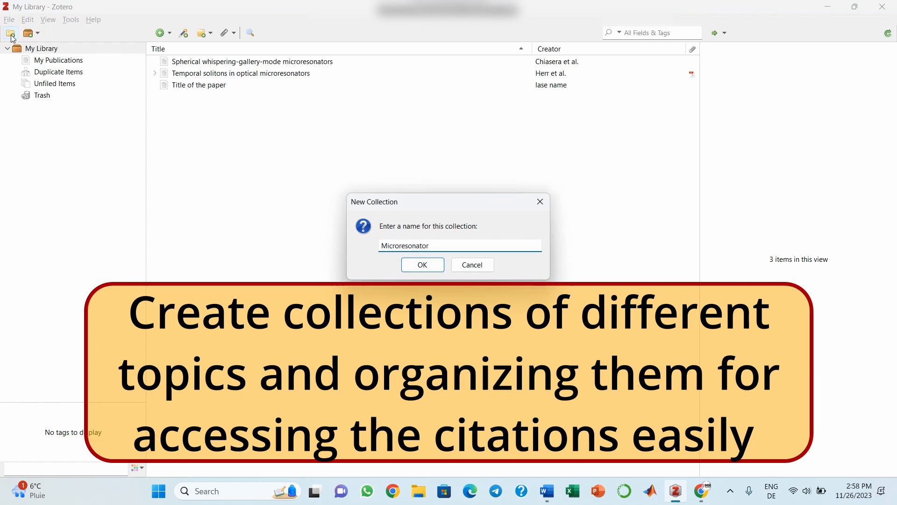
pyautogui.click(413, 270)
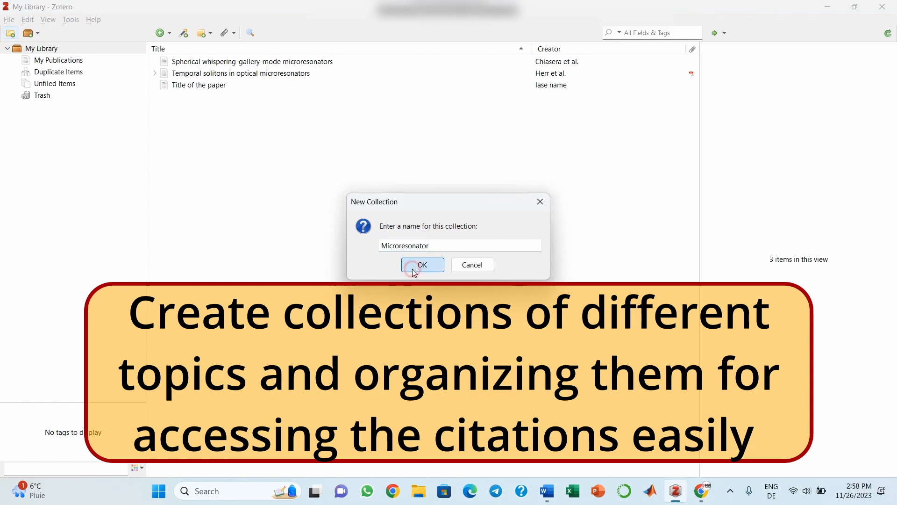
pyautogui.click(98, 62)
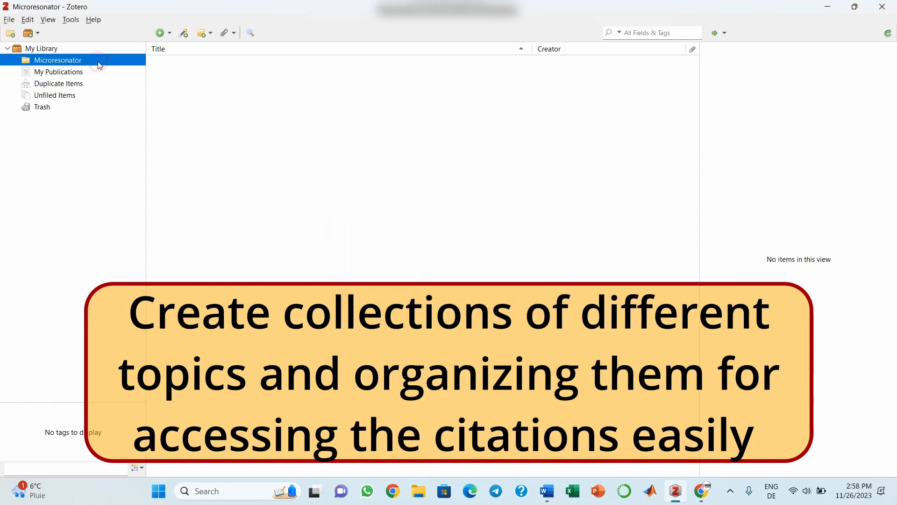
pyautogui.click(204, 71)
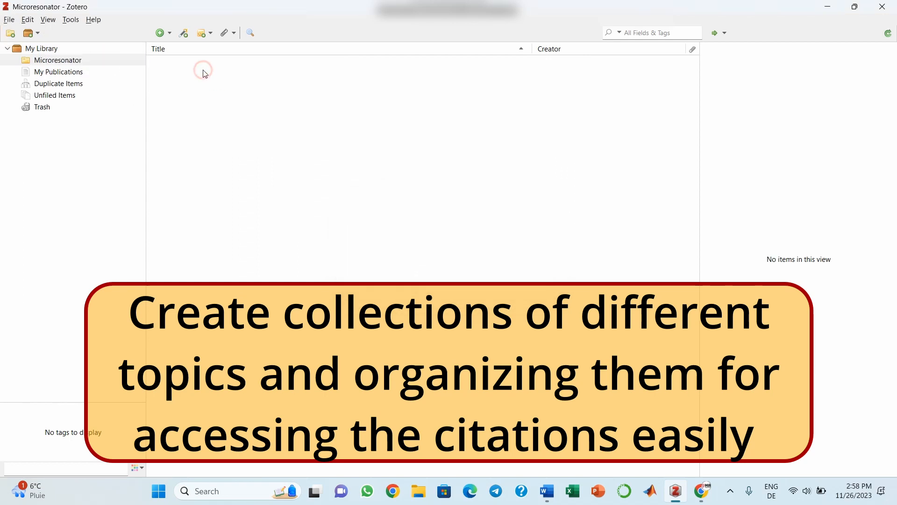
pyautogui.click(188, 38)
pyautogui.write('v')
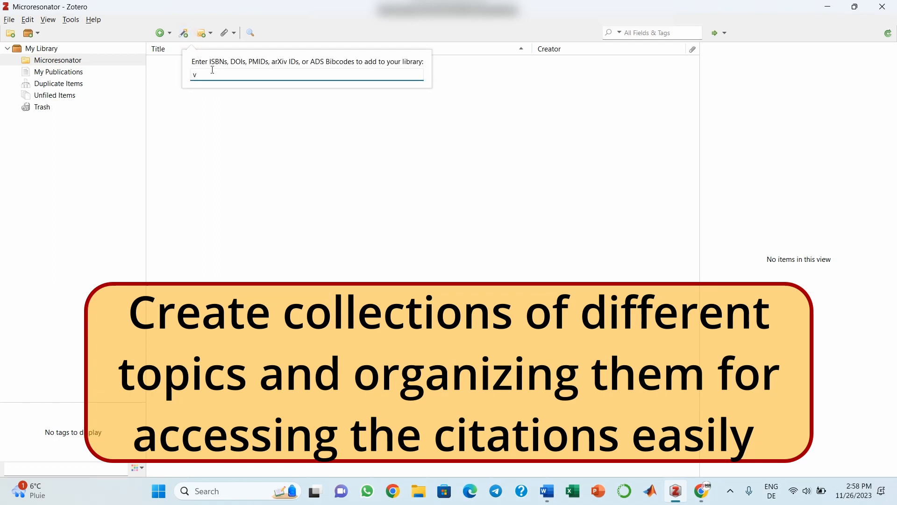
pyautogui.press('BackSpace')
pyautogui.write('https://doi.org/10.1038/nphoton.2013.343')
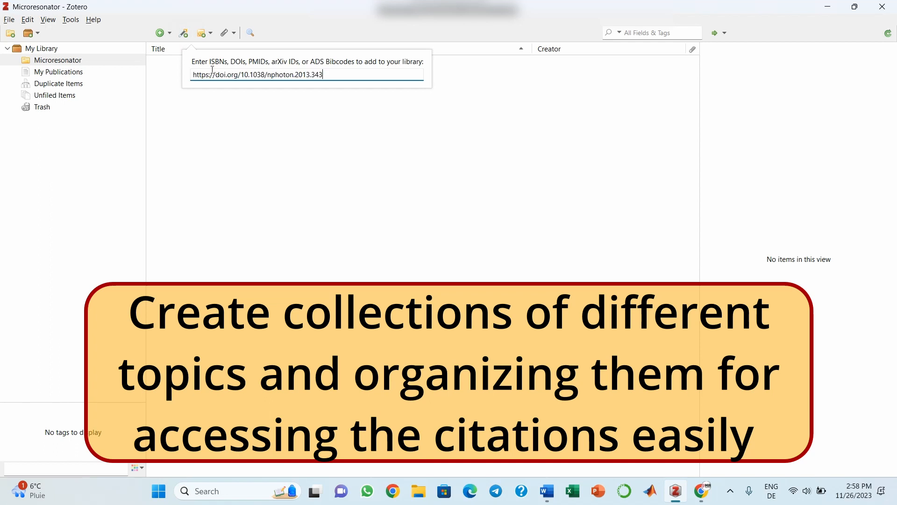
pyautogui.click(211, 70)
pyautogui.press('Return')
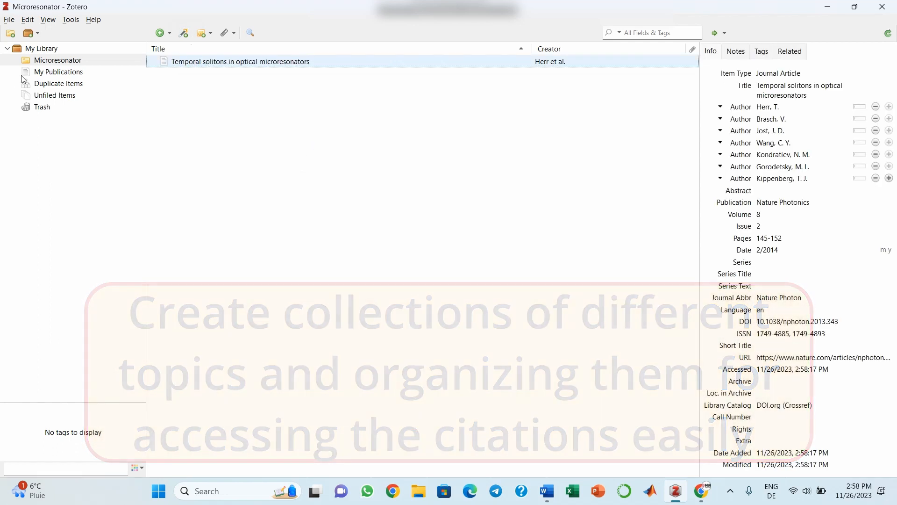
# Check the Microresonator collection's newly added article and its PDF attachment
pyautogui.click(71, 63)
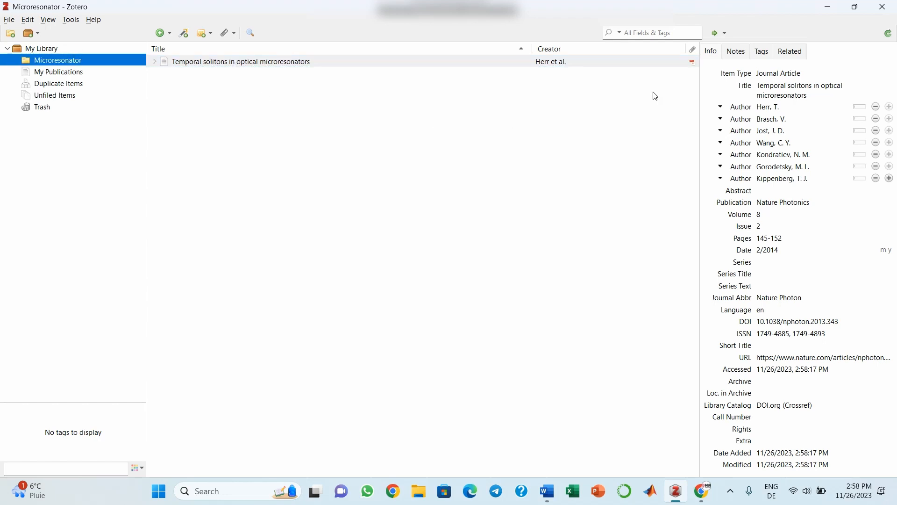
pyautogui.click(694, 66)
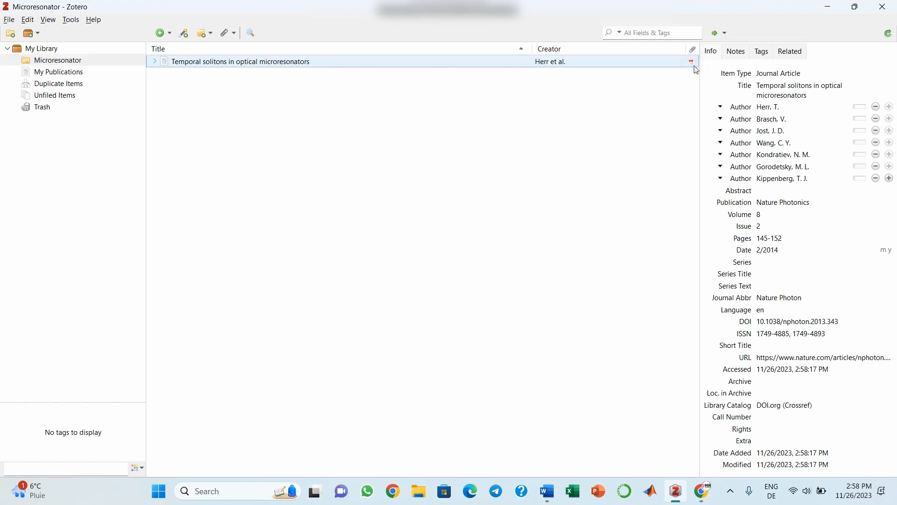
pyautogui.click(693, 63)
pyautogui.click(691, 62)
pyautogui.click(43, 64)
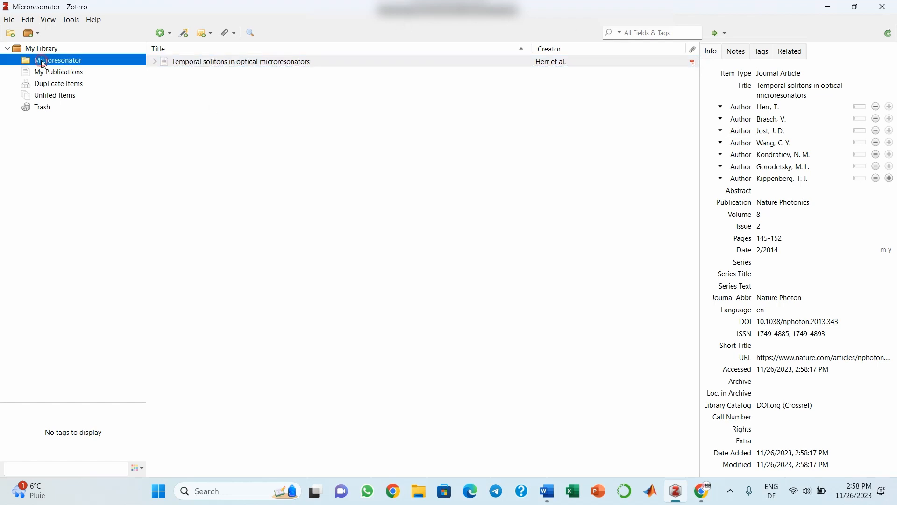
pyautogui.click(217, 128)
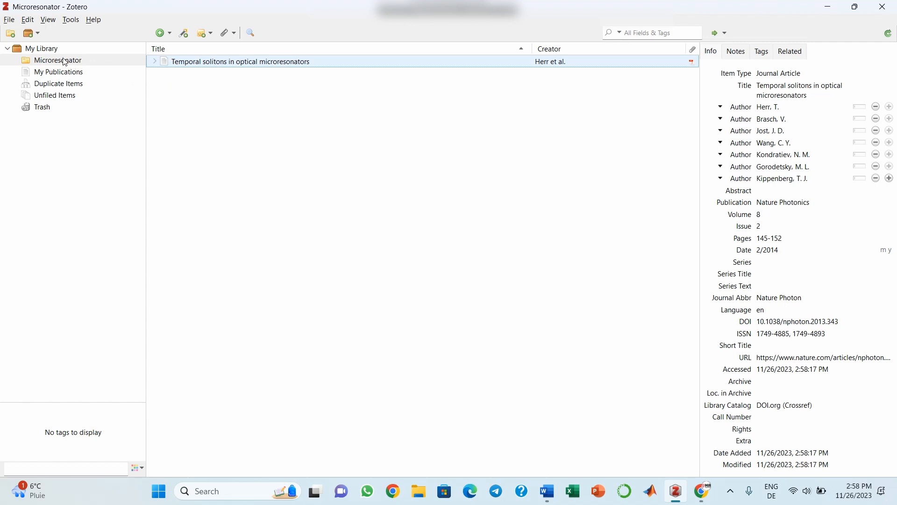
# Create a subcollection named "Introduction" inside the Microresonator collection
pyautogui.rightClick(38, 64)
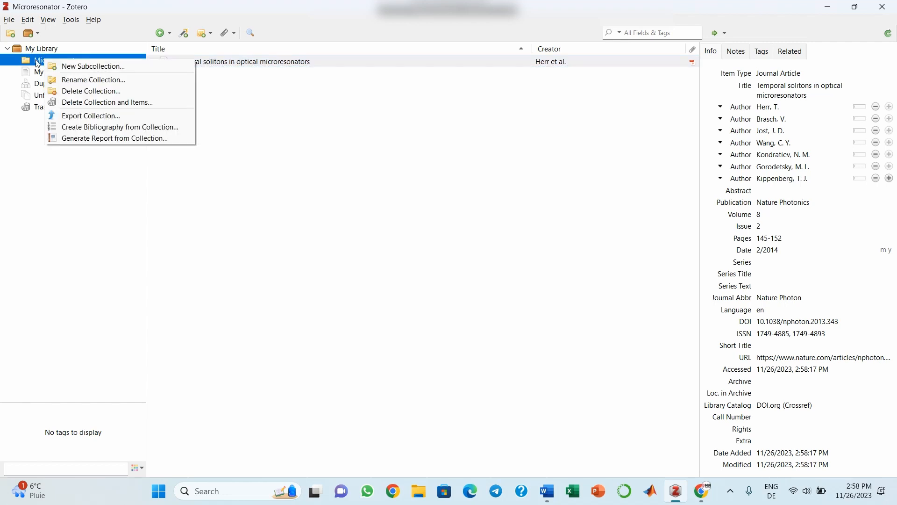
pyautogui.click(37, 64)
pyautogui.rightClick(46, 60)
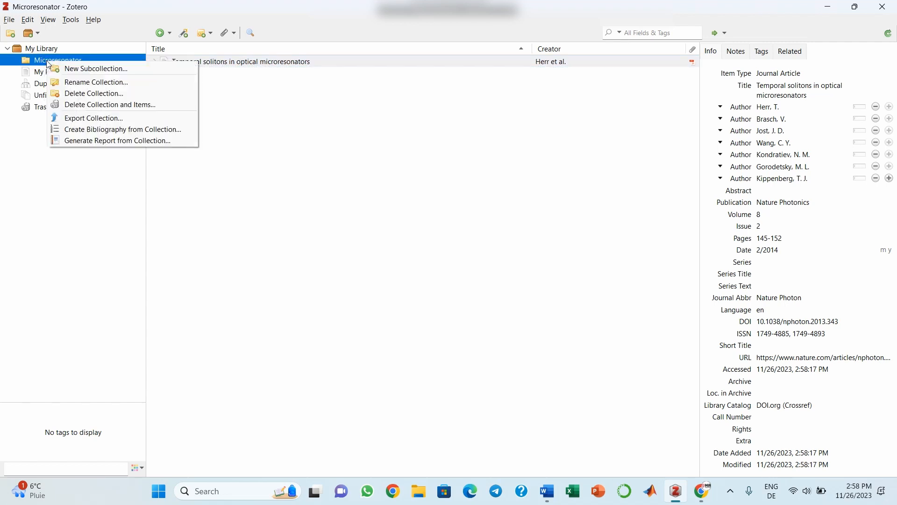
pyautogui.click(89, 77)
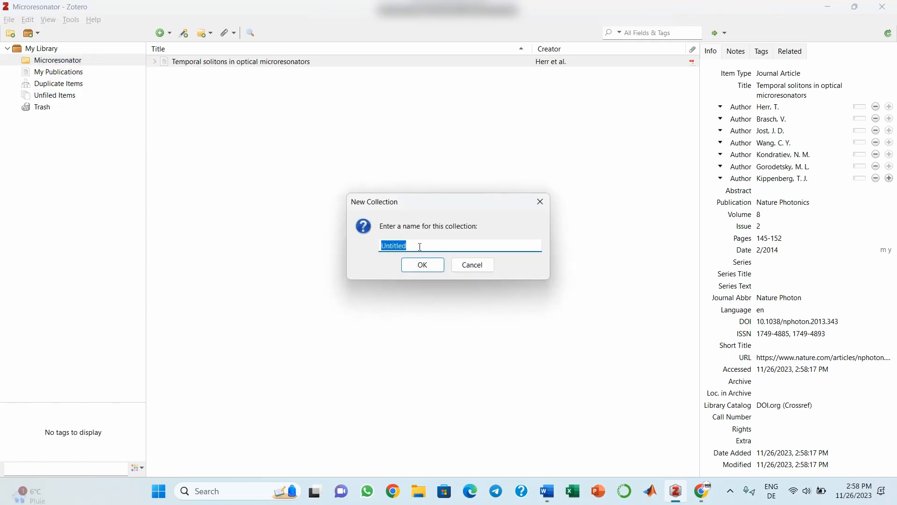
pyautogui.write('Intro')
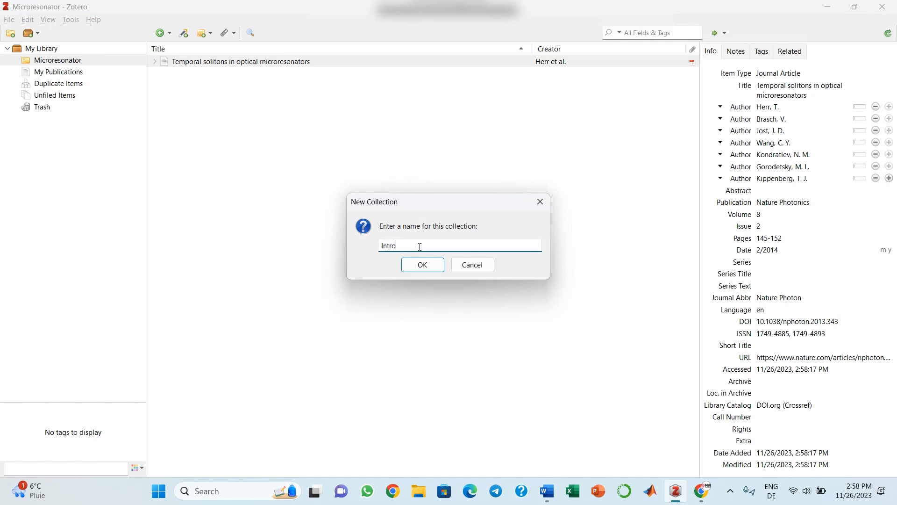
pyautogui.write('duction')
pyautogui.click(424, 268)
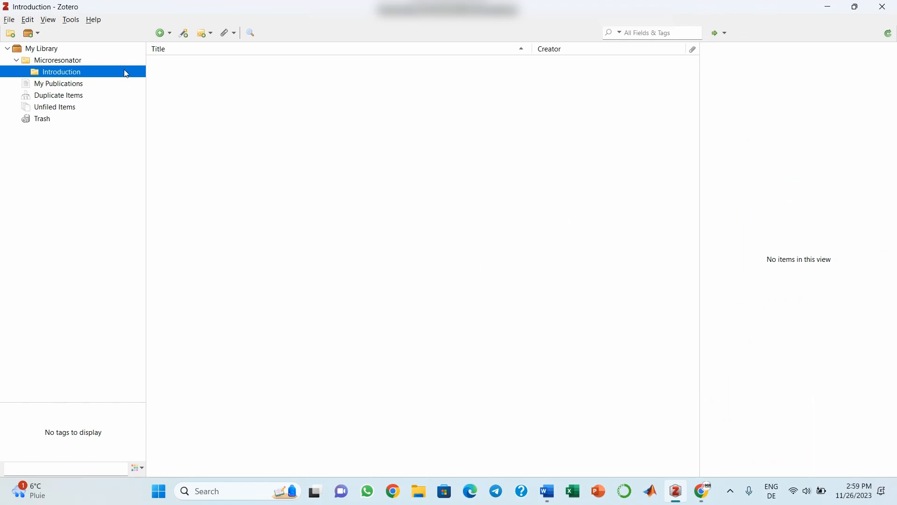
pyautogui.rightClick(117, 71)
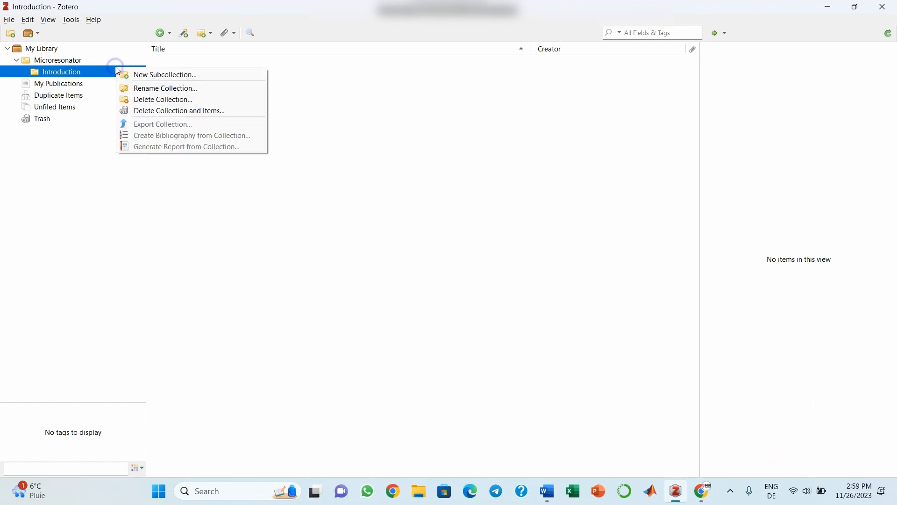
pyautogui.click(138, 75)
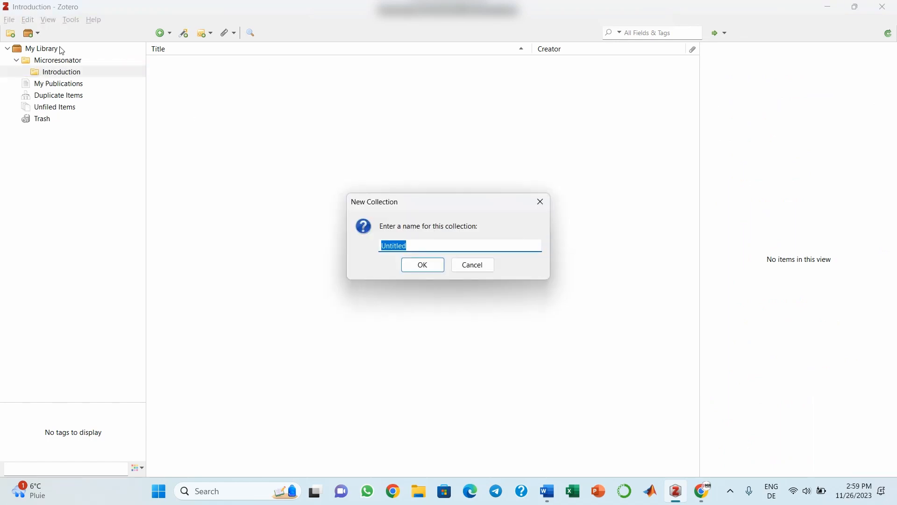
pyautogui.click(468, 265)
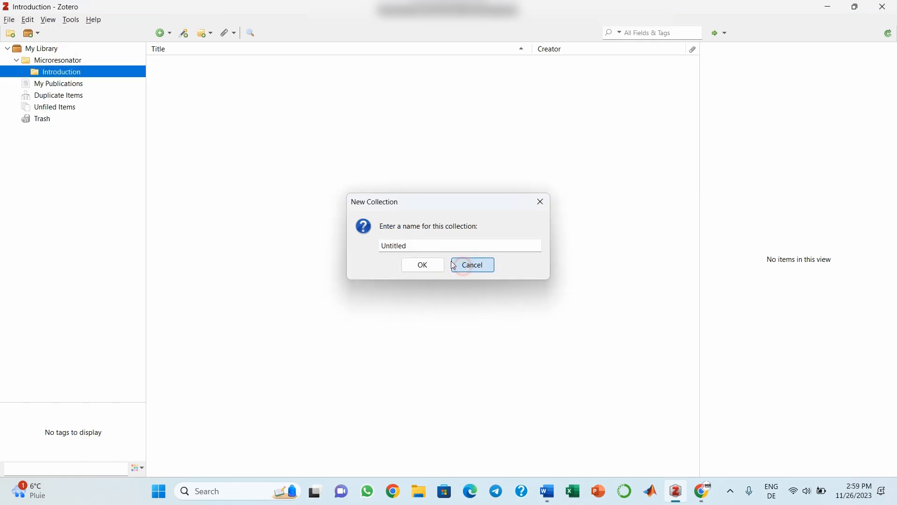
# Create a second subcollection named "Retrature reviews" inside the Microresonator collection
pyautogui.rightClick(43, 60)
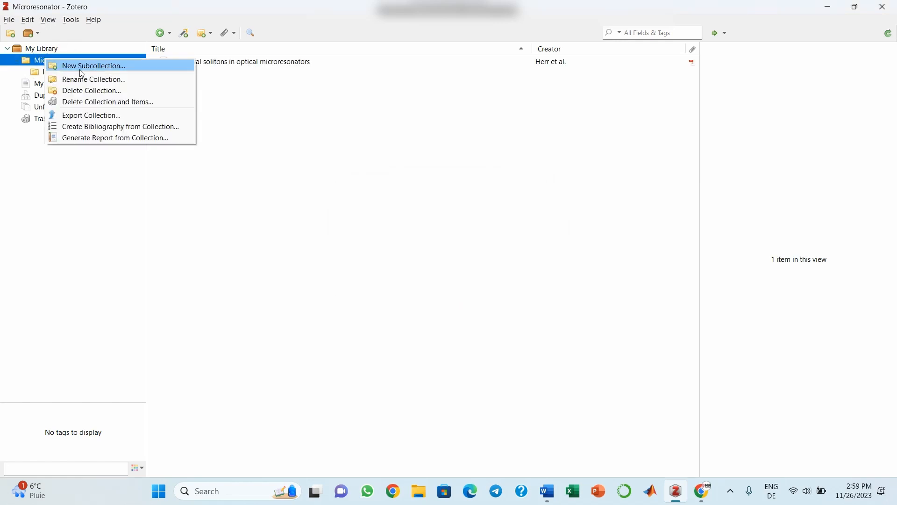
pyautogui.click(92, 67)
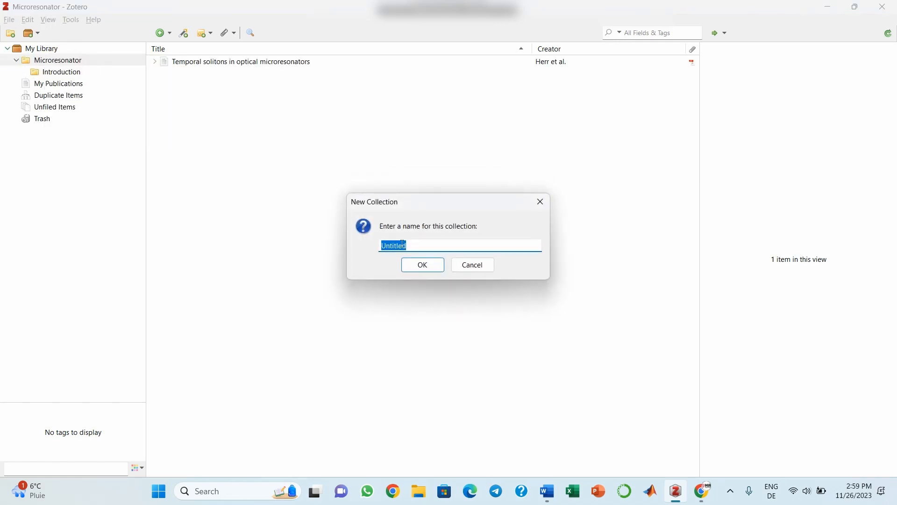
pyautogui.write('Retrature reviews')
pyautogui.click(439, 266)
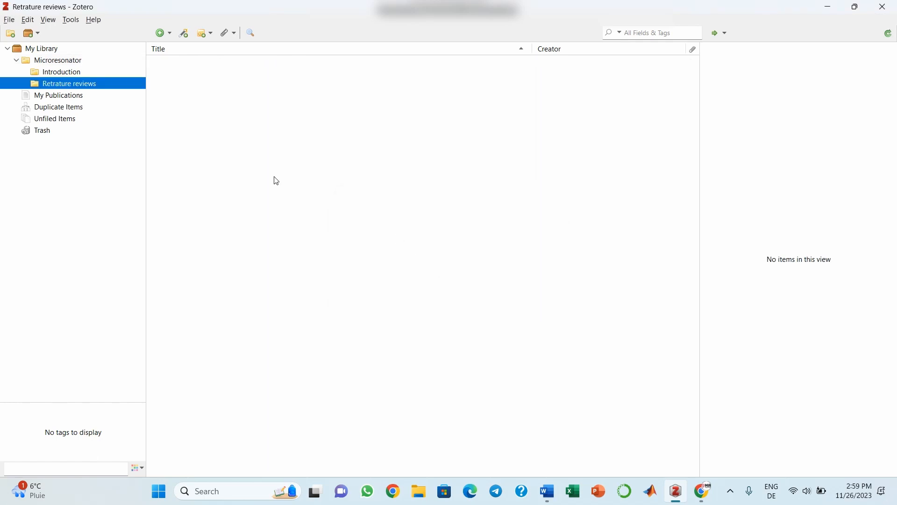
# Review the Microresonator collection's subcollections and compare its items with those in My Library
pyautogui.click(80, 62)
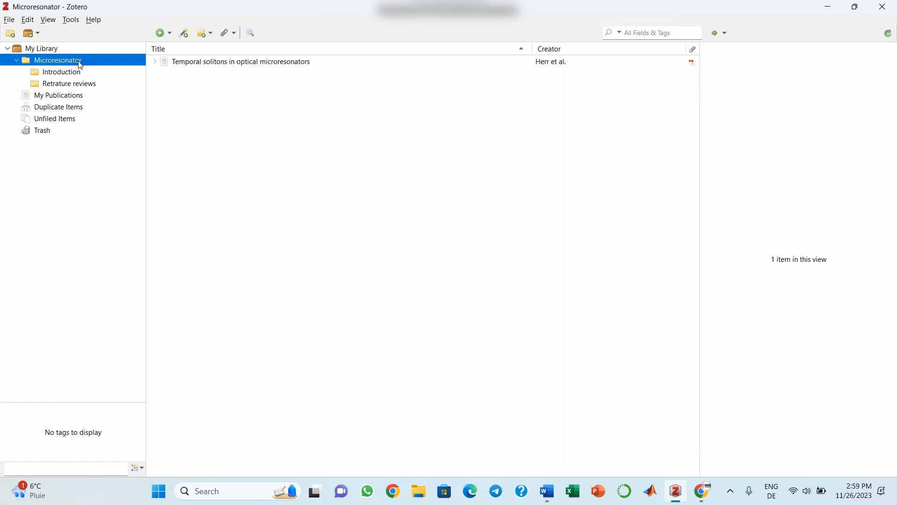
pyautogui.click(18, 60)
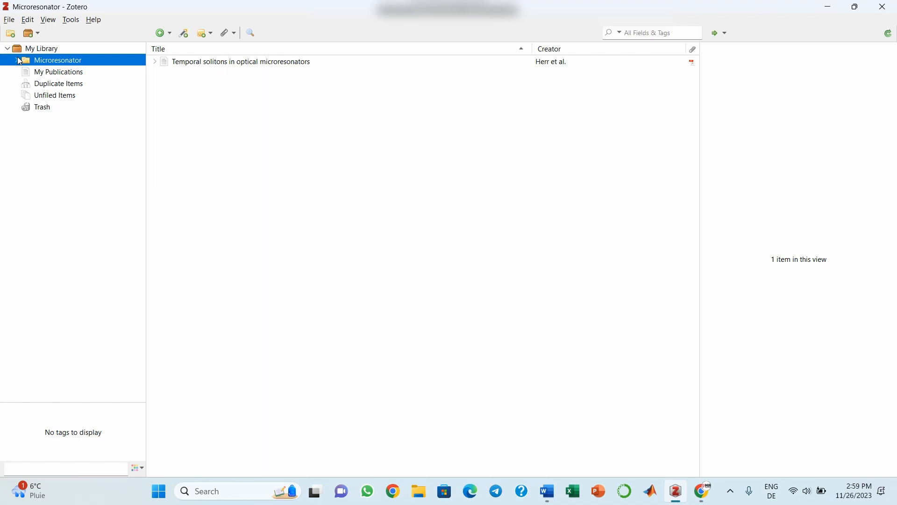
pyautogui.click(18, 59)
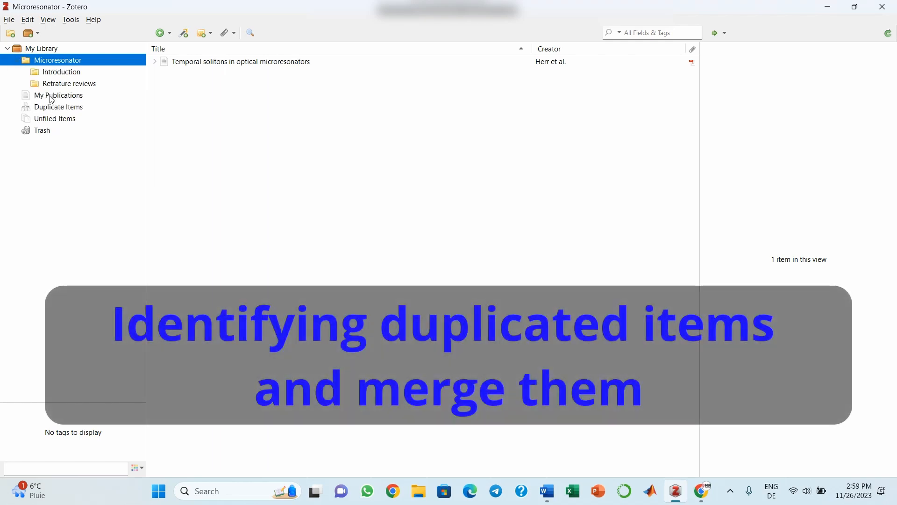
pyautogui.click(35, 51)
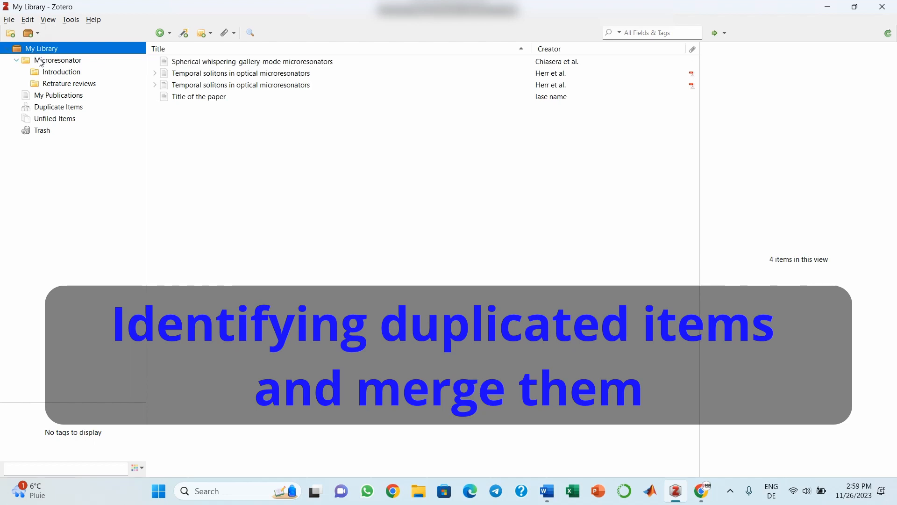
pyautogui.click(42, 62)
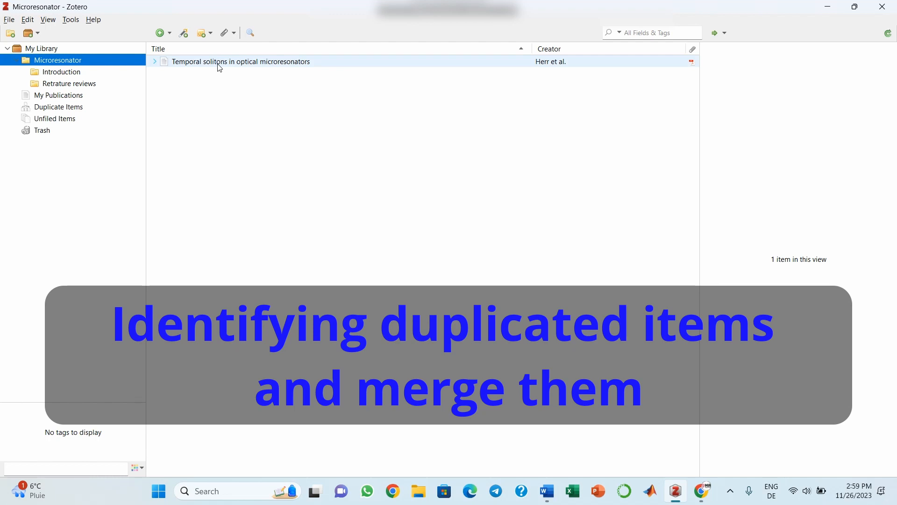
# Merge the duplicate "Temporal solitons in optical microresonators" items, using the 11/26/2023, 2:56:07 PM version as the master item
pyautogui.click(69, 96)
pyautogui.click(69, 107)
pyautogui.click(250, 74)
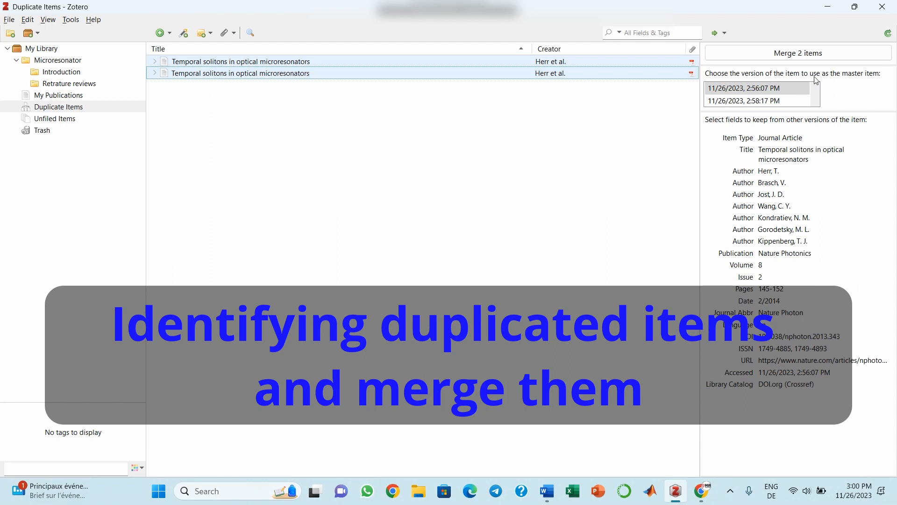
pyautogui.click(753, 88)
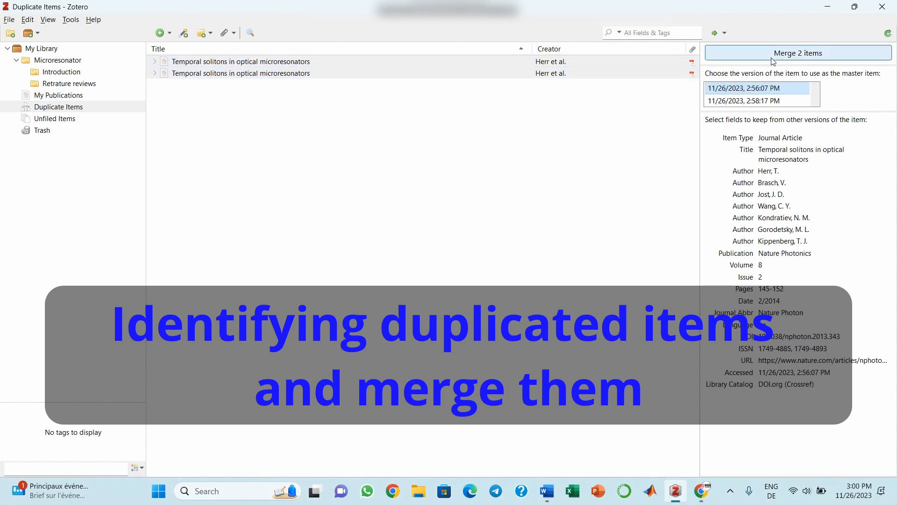
pyautogui.click(788, 56)
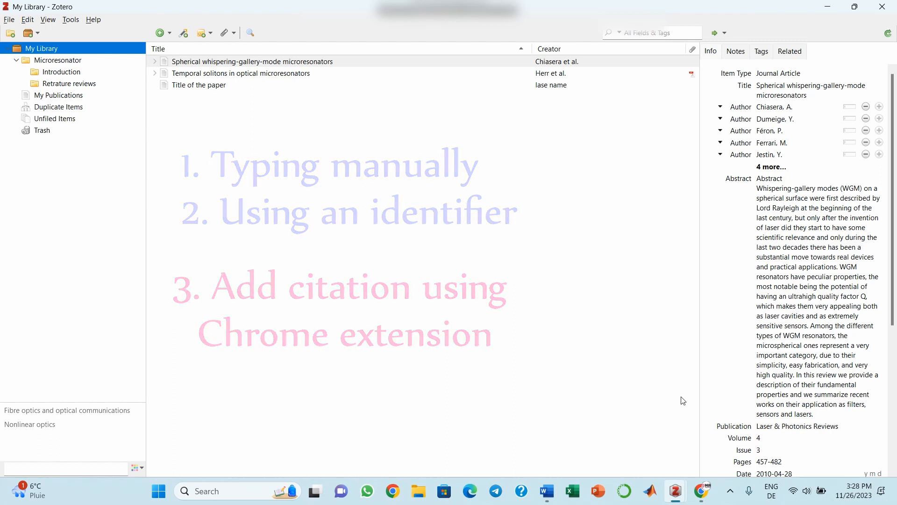
# Switch to Chrome and save the article "Mode attraction, rejection and control in nonlinear multimode optics" to Zotero using the Nature Publishing Group option
pyautogui.click(701, 491)
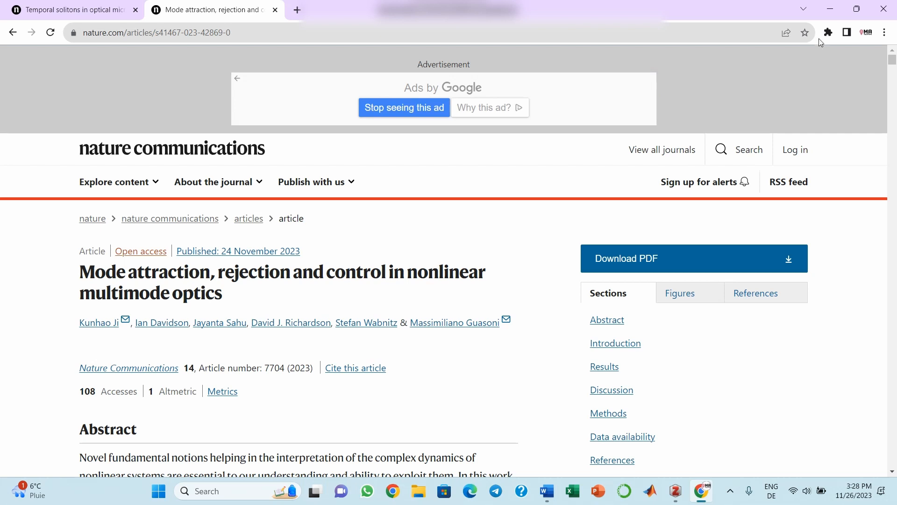
pyautogui.click(828, 32)
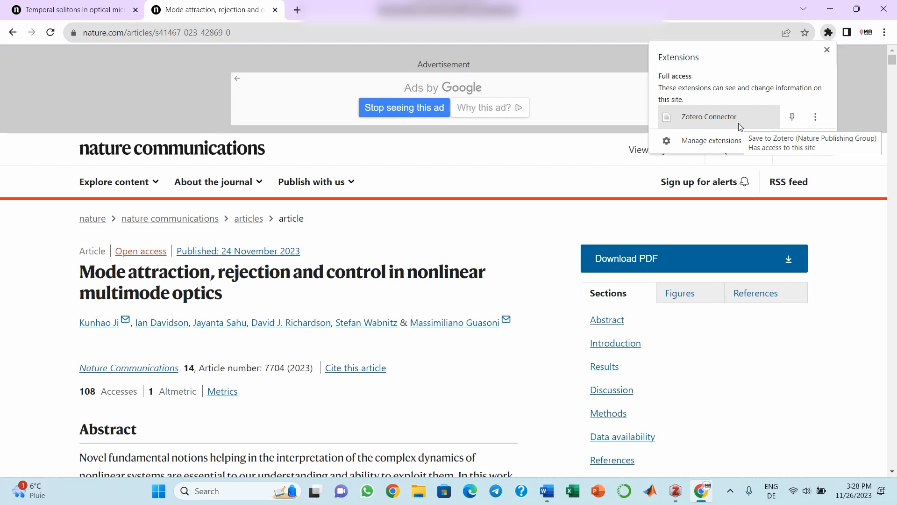
pyautogui.click(705, 120)
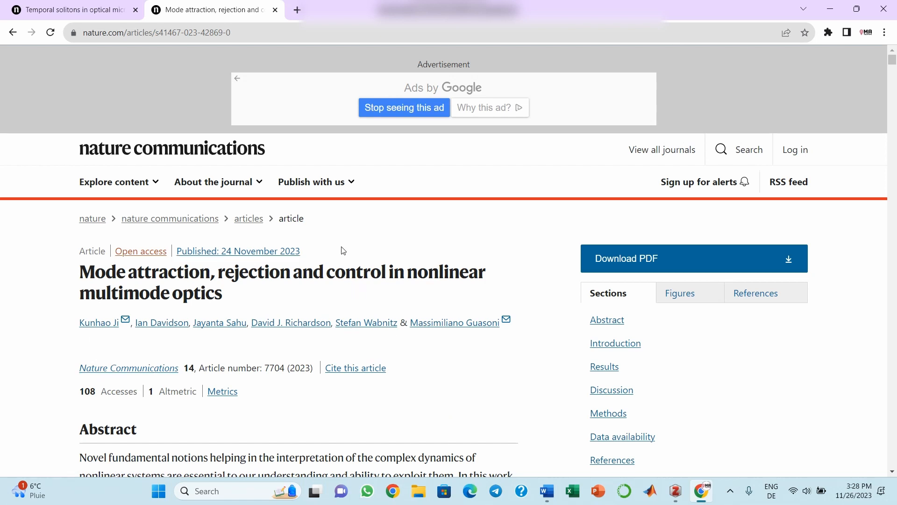
pyautogui.rightClick(385, 278)
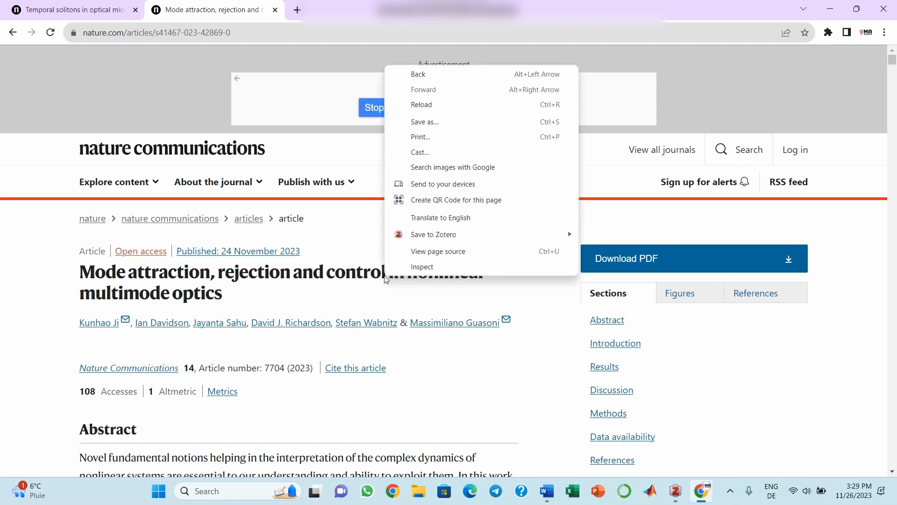
pyautogui.moveTo(423, 236)
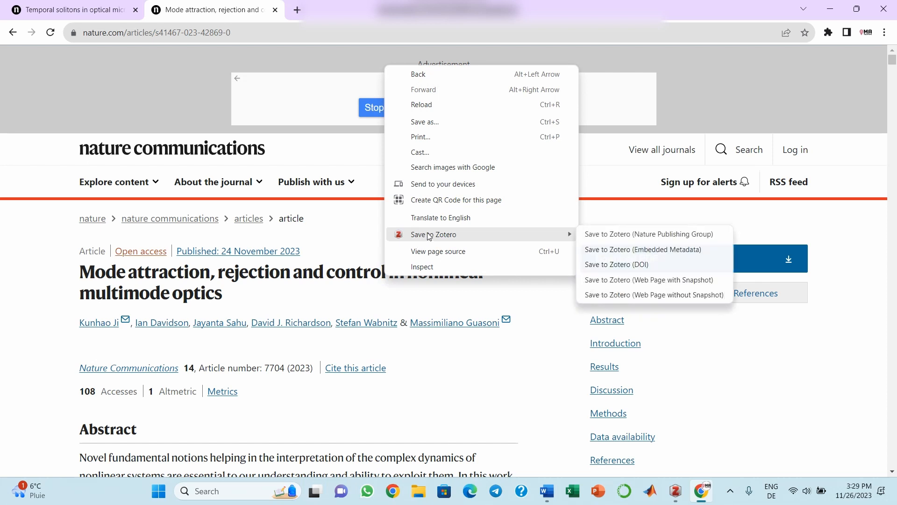
pyautogui.click(615, 235)
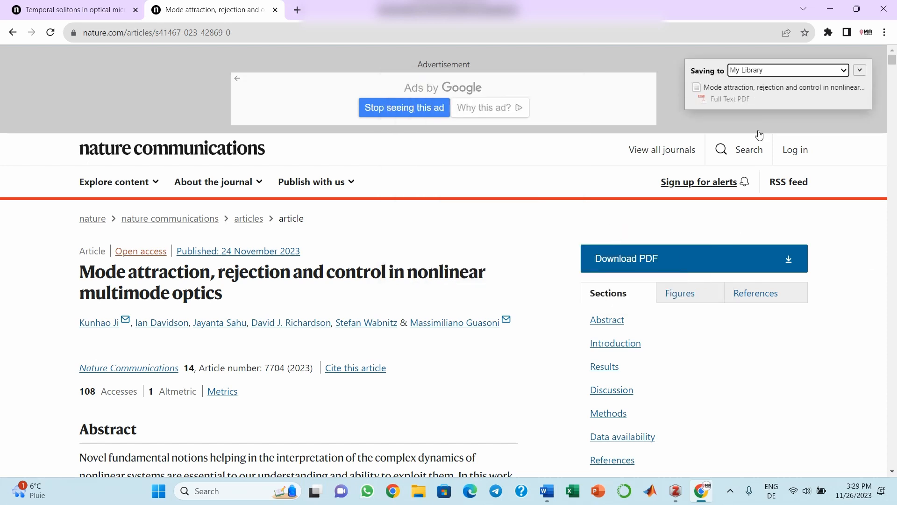
# Choose My Library as the save destination for the article in the Zotero Connector and finish saving
pyautogui.click(843, 72)
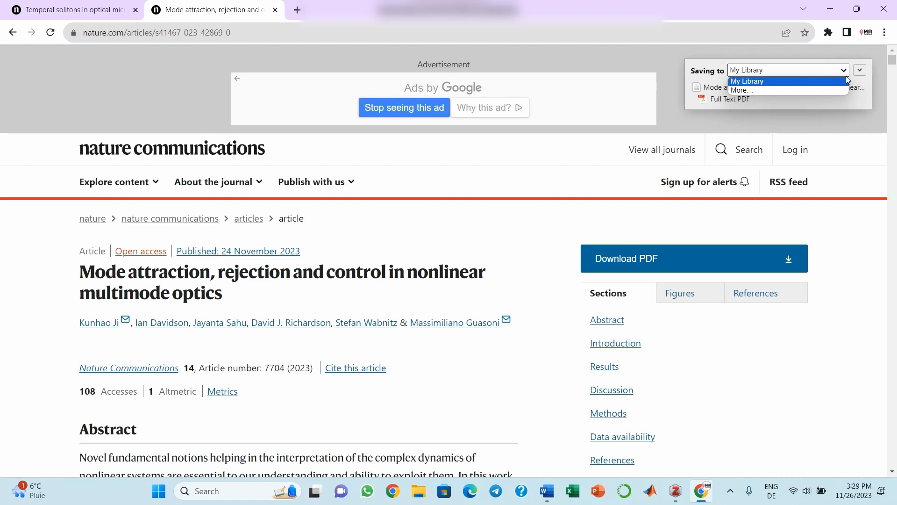
pyautogui.click(860, 71)
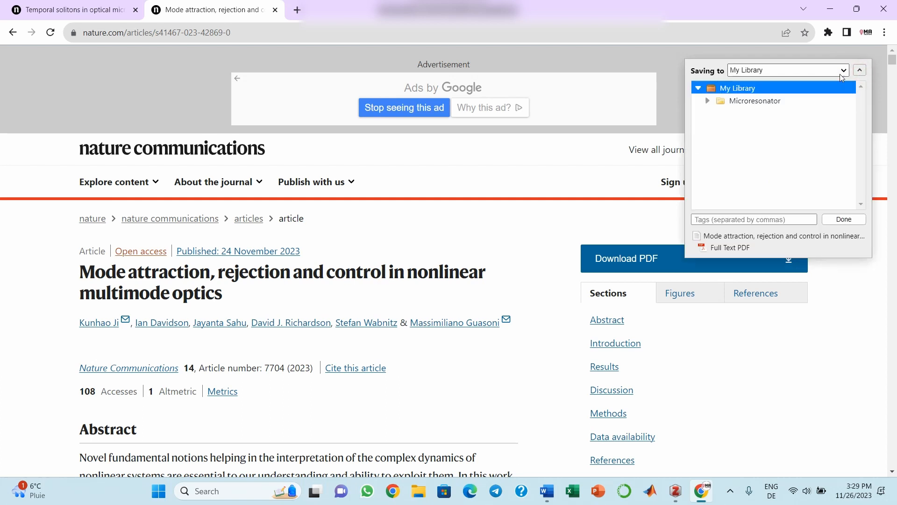
pyautogui.click(778, 101)
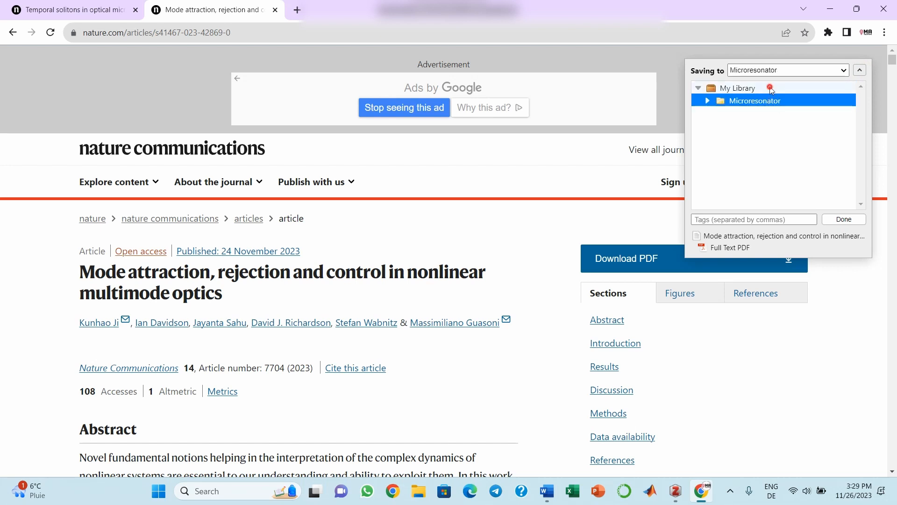
pyautogui.click(770, 88)
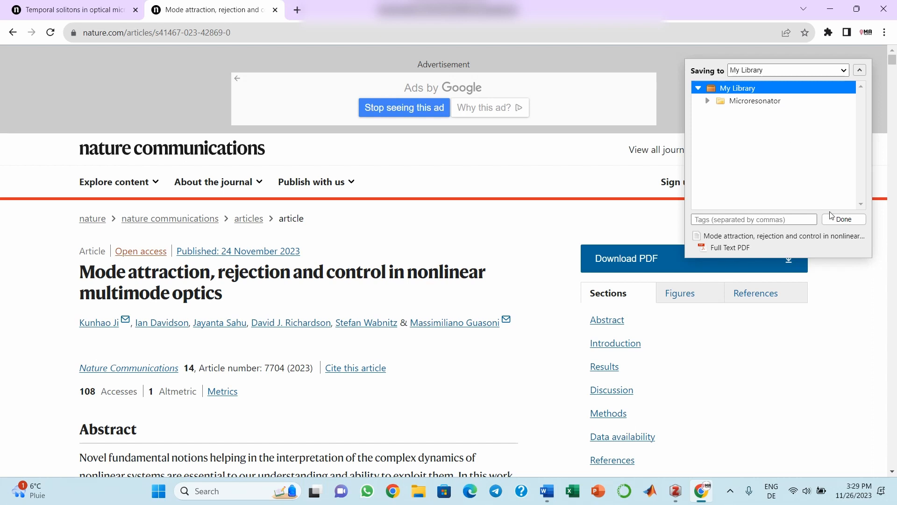
pyautogui.click(842, 222)
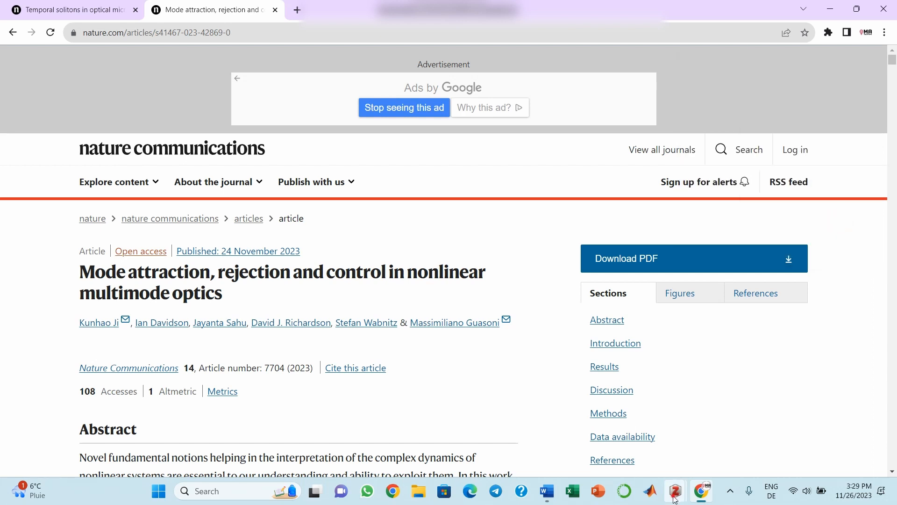
# Switch to Zotero and view the details of the saved "Mode attraction, rejection and control in nonlinear multimode optics" item in My Library
pyautogui.moveTo(676, 491)
pyautogui.click(615, 430)
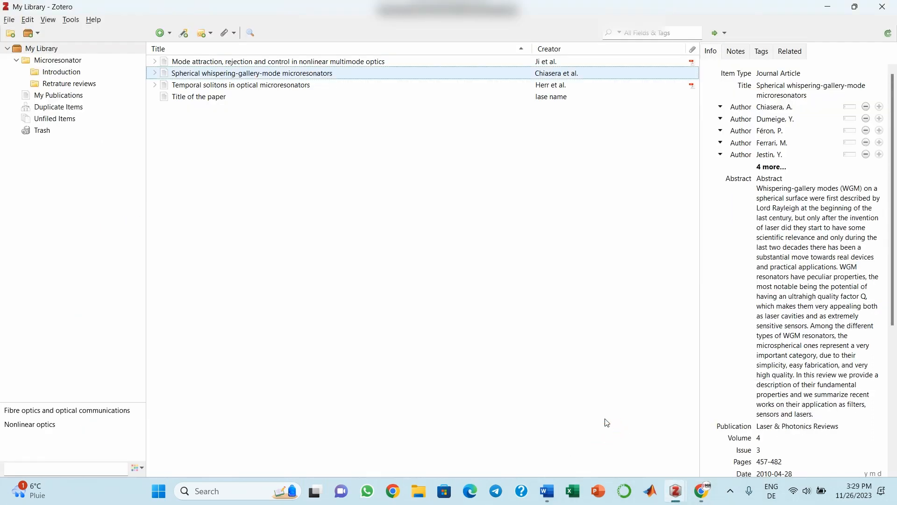
pyautogui.click(288, 63)
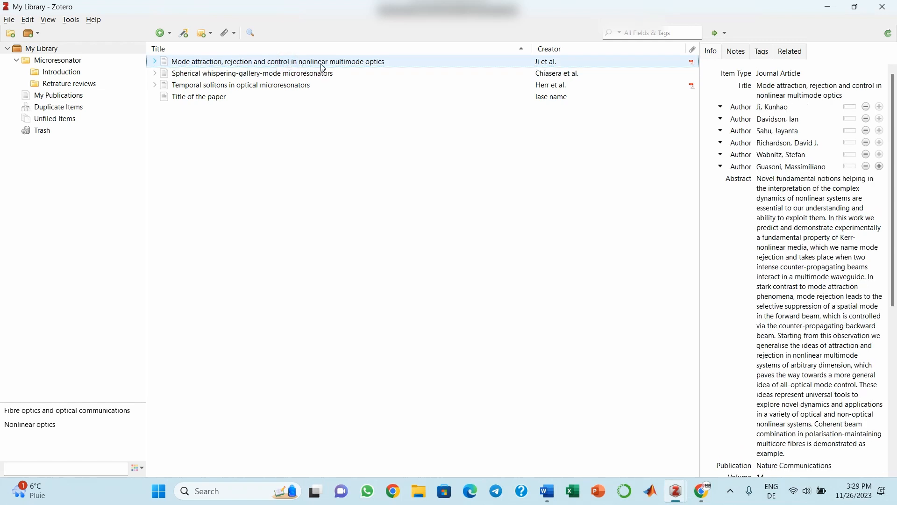
# Review the article page's Save to Zotero options in Chrome and the add-by-identifier entry in Zotero
pyautogui.click(710, 501)
pyautogui.rightClick(408, 332)
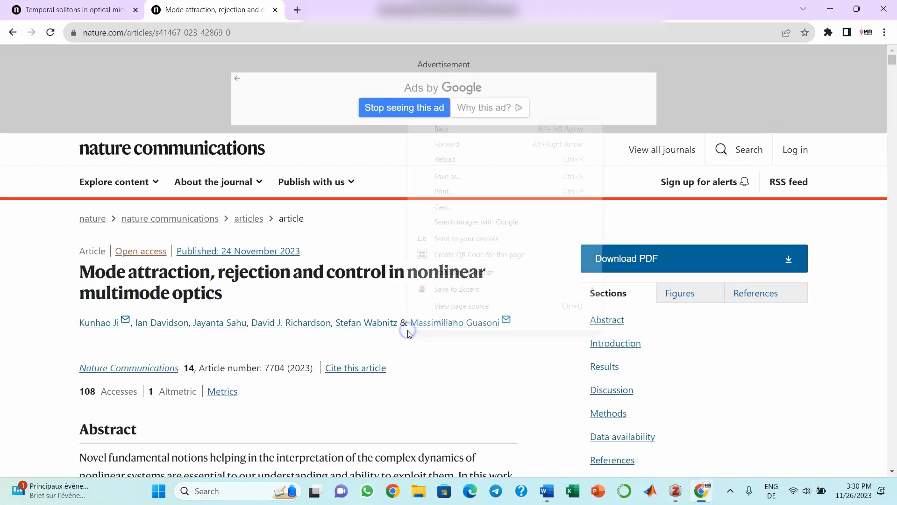
pyautogui.moveTo(446, 297)
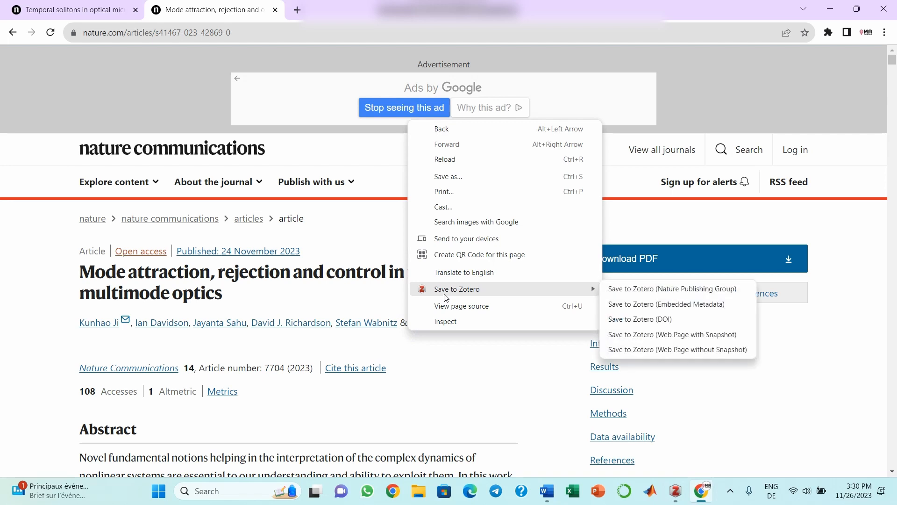
pyautogui.click(477, 351)
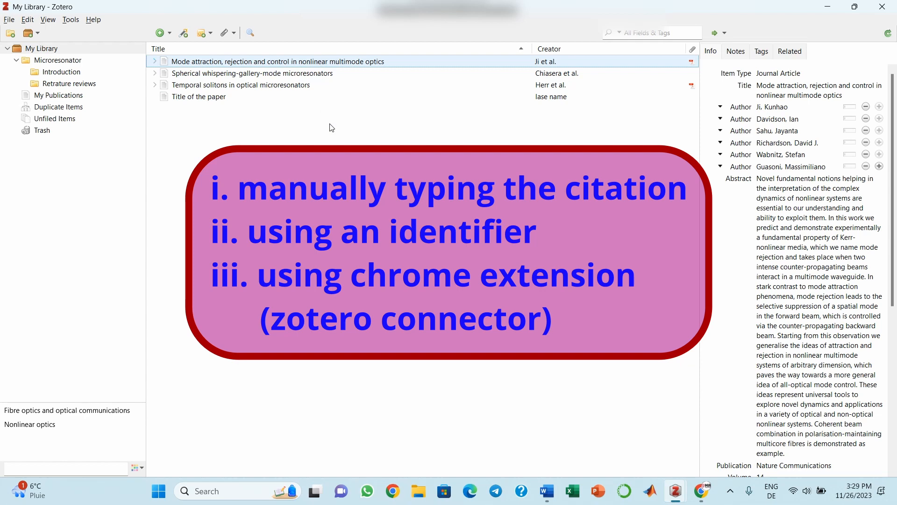
pyautogui.click(184, 33)
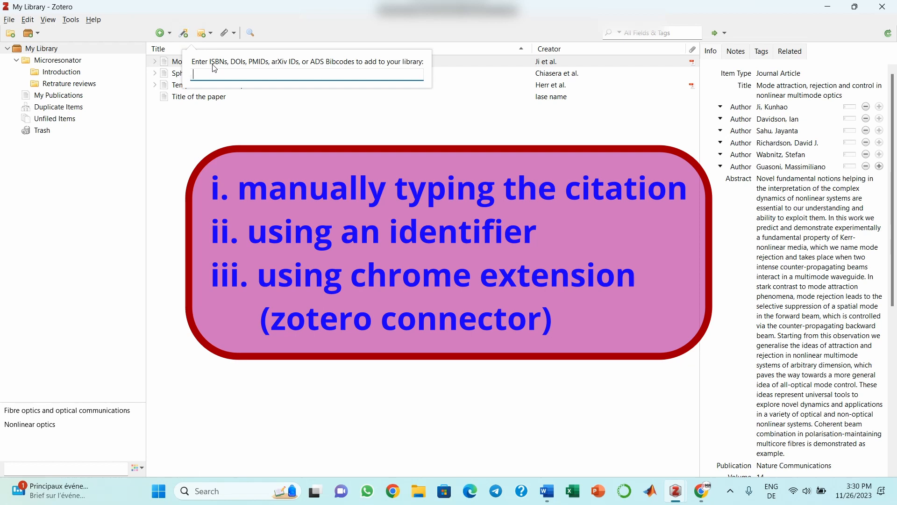
pyautogui.click(324, 156)
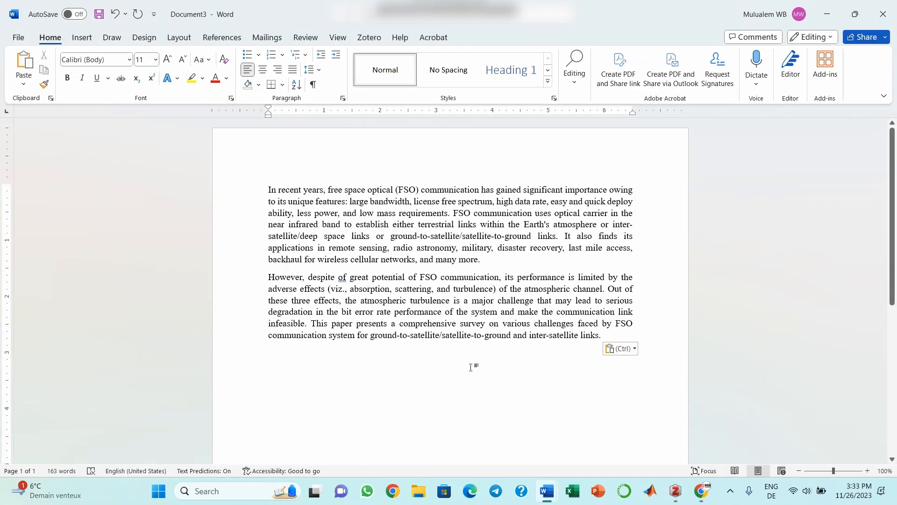
# In Word, start a Zotero citation after "and many more" and set the document to IEEE style with automatic citation updates enabled
pyautogui.click(477, 261)
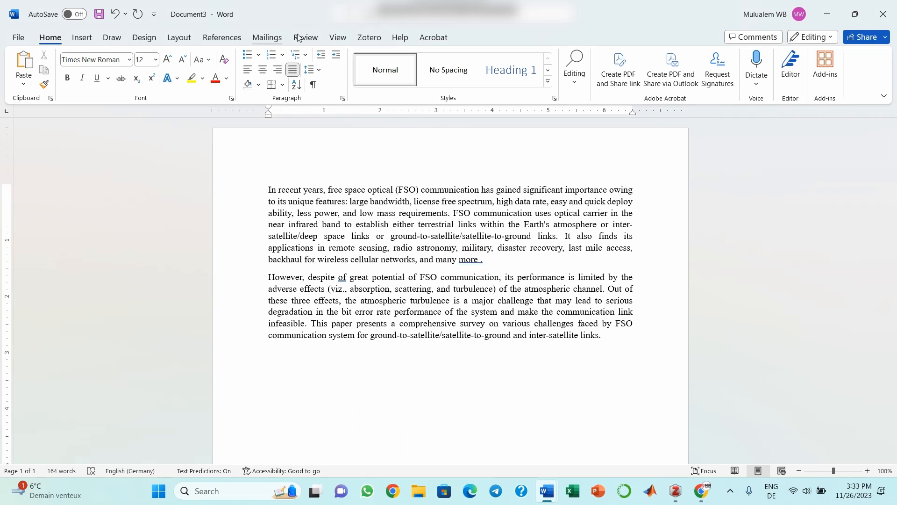
pyautogui.click(369, 40)
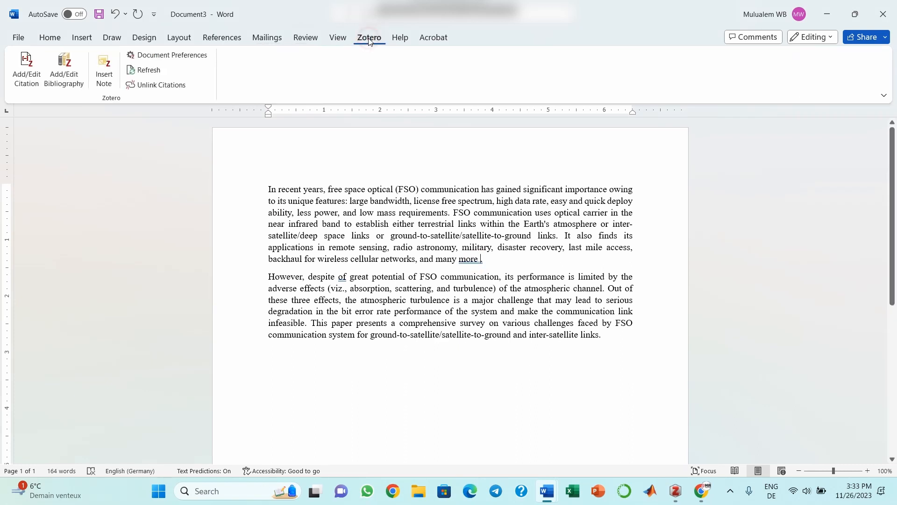
pyautogui.click(20, 76)
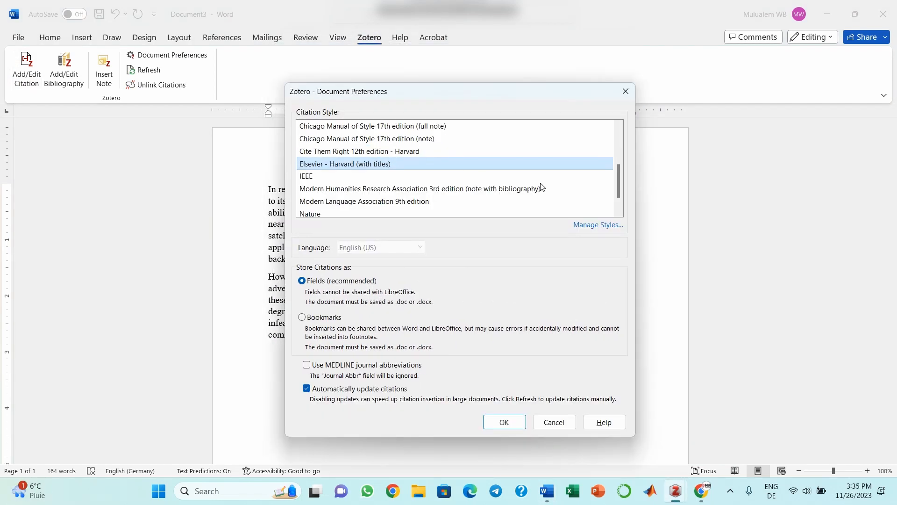
pyautogui.moveTo(615, 182)
pyautogui.mouseDown()
pyautogui.moveTo(617, 148)
pyautogui.moveTo(619, 203)
pyautogui.moveTo(627, 150)
pyautogui.moveTo(626, 175)
pyautogui.mouseUp()
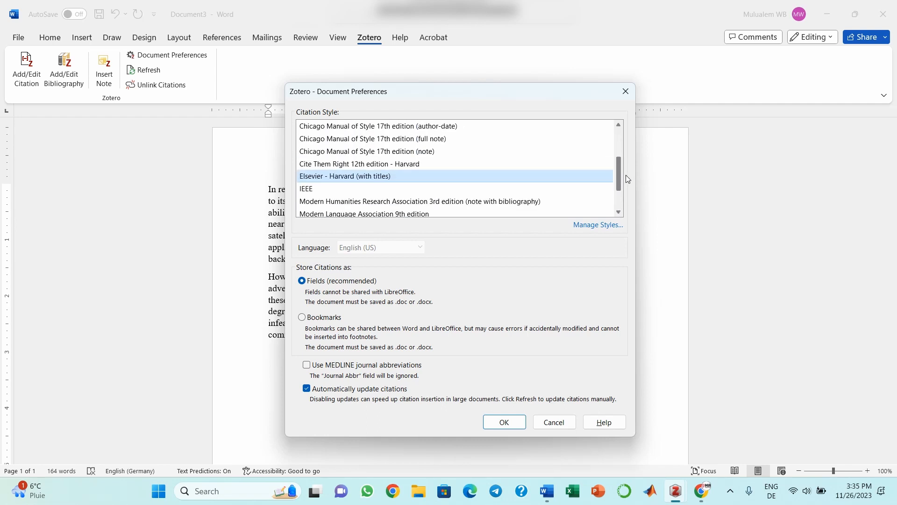
pyautogui.click(344, 188)
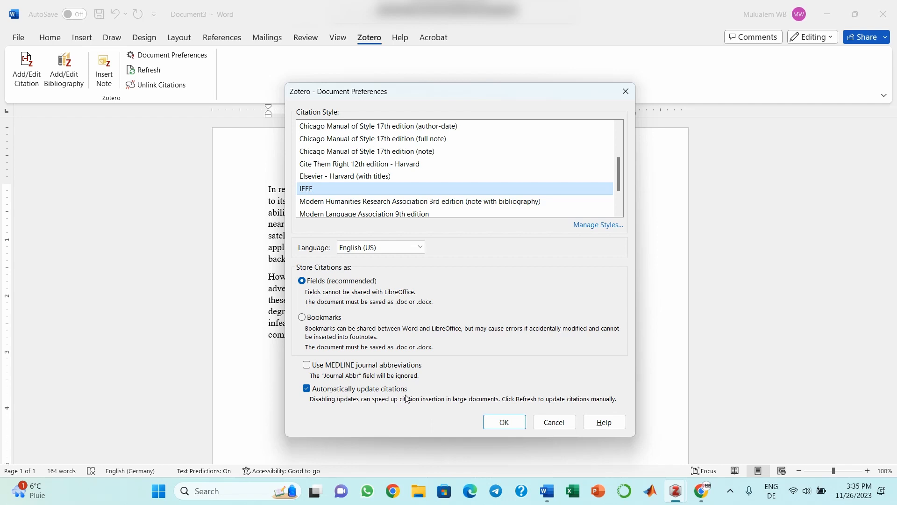
pyautogui.click(308, 390)
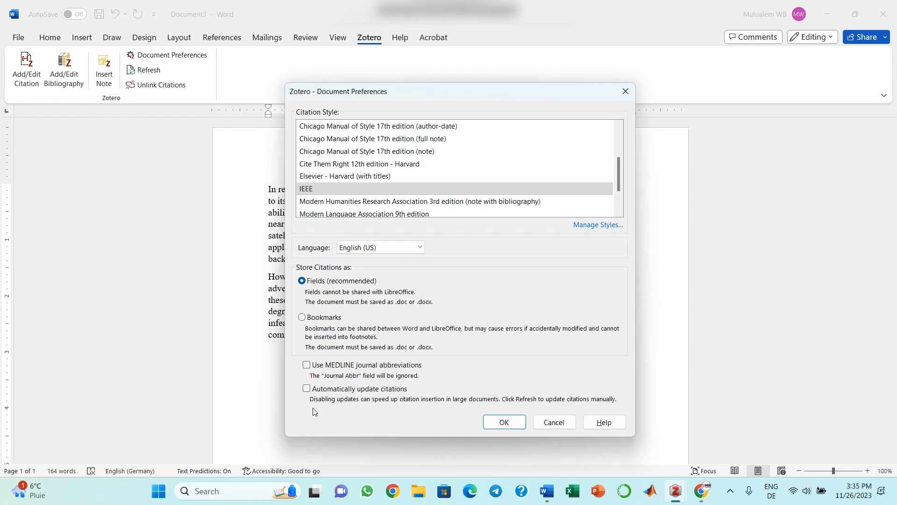
pyautogui.click(308, 391)
pyautogui.click(497, 425)
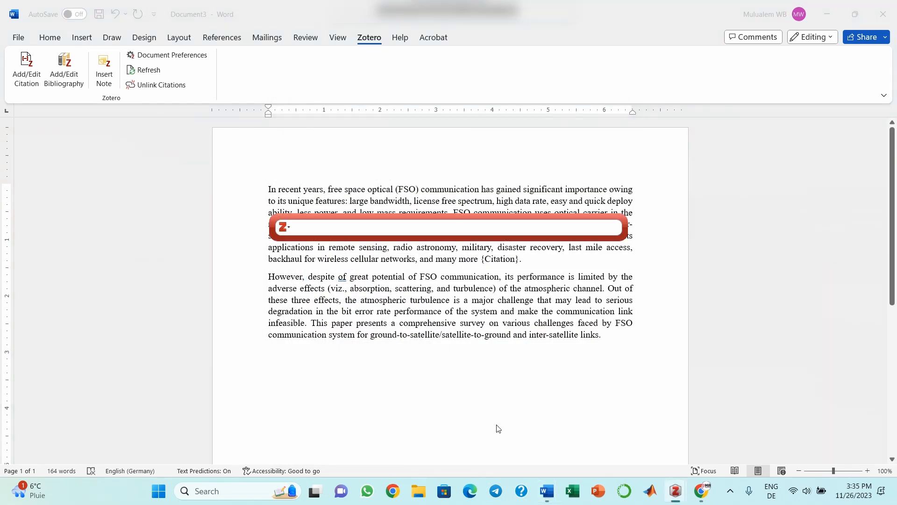
# Use the citation's Classic View to cite "Mode attraction, rejection and control in nonlinear multimode optics" at the end of the first paragraph
pyautogui.click(283, 228)
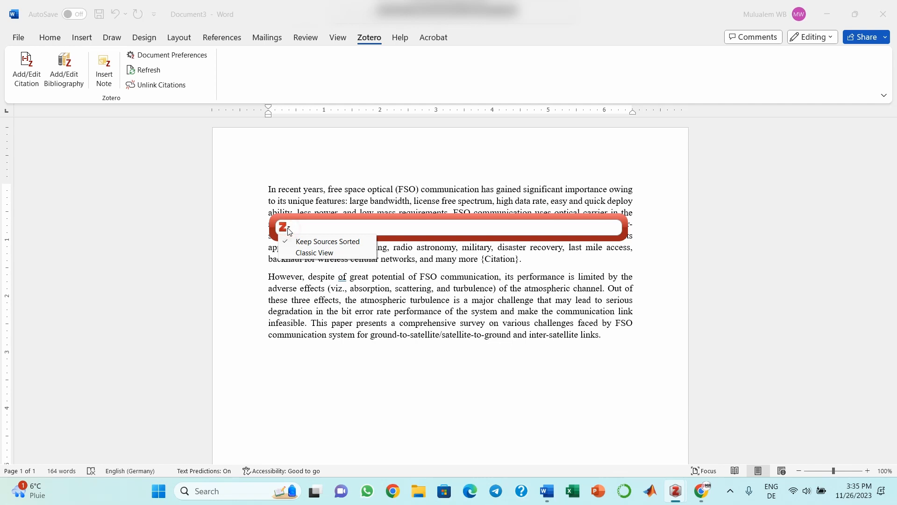
pyautogui.click(308, 253)
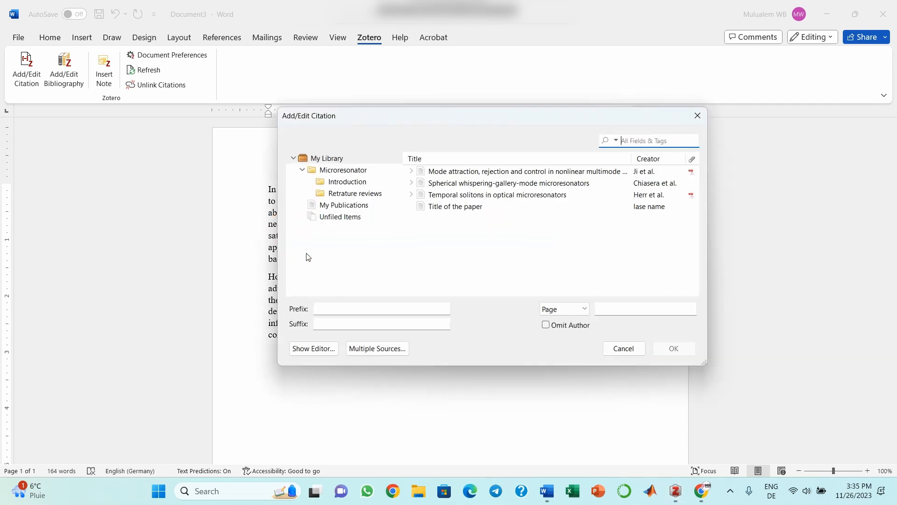
pyautogui.click(492, 174)
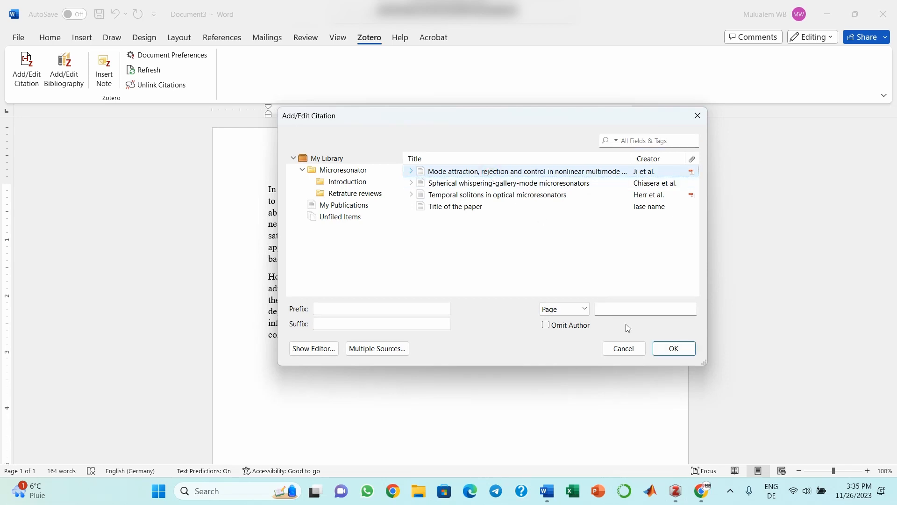
pyautogui.click(662, 352)
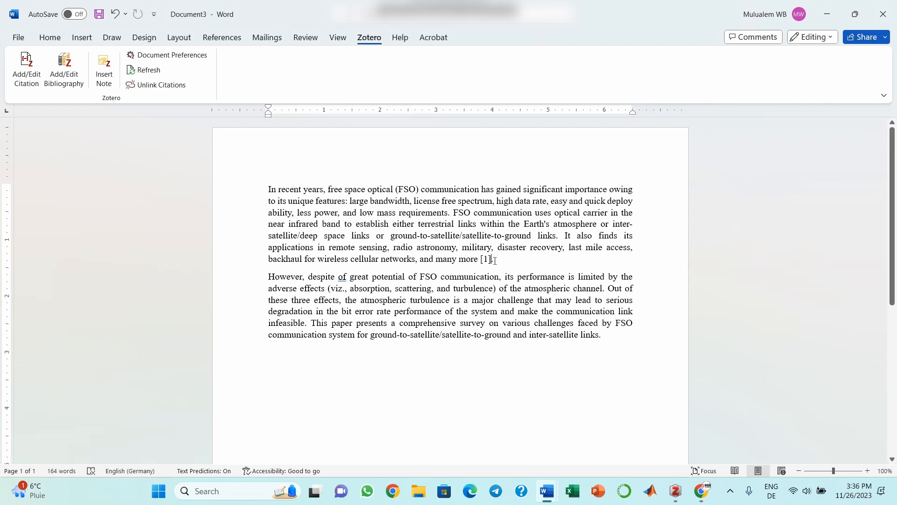
pyautogui.moveTo(492, 258); pyautogui.dragTo(467, 260)
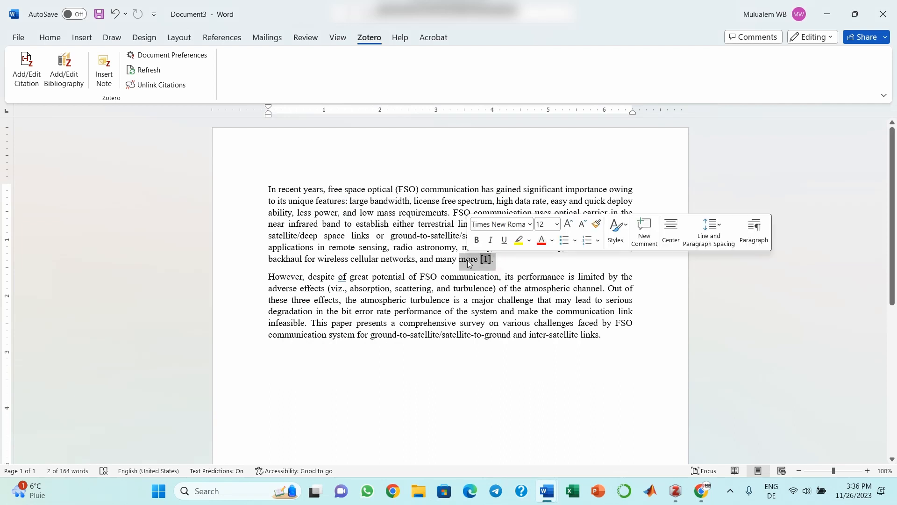
pyautogui.click(500, 260)
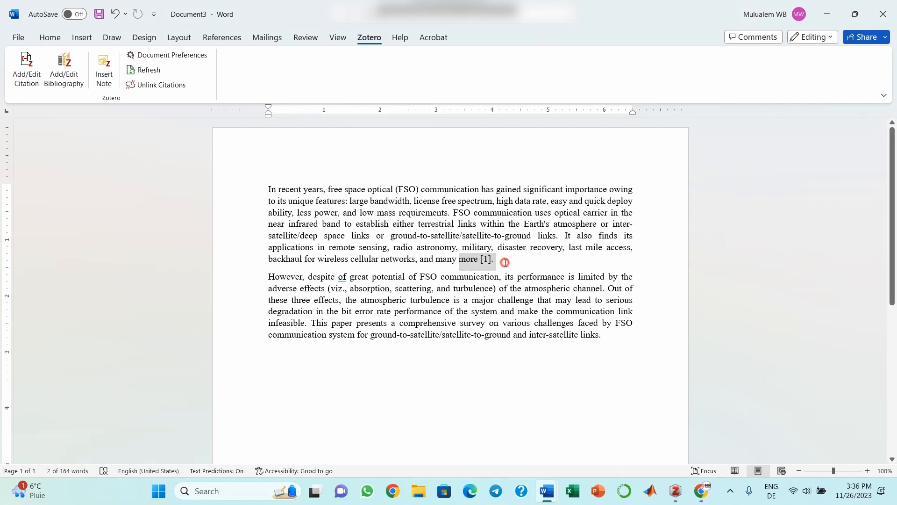
# Insert a Zotero bibliography on a new line below the second paragraph
pyautogui.click(608, 341)
pyautogui.press('Return')
pyautogui.press('Return')
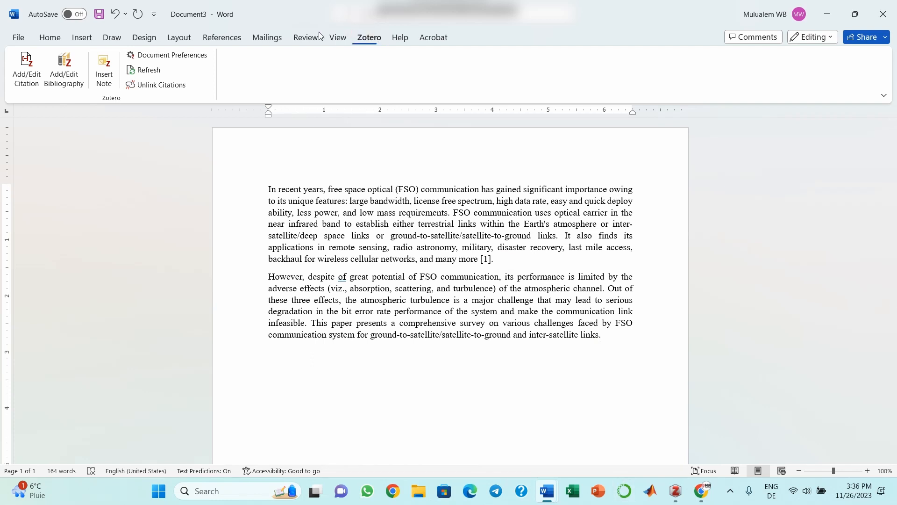
pyautogui.click(73, 73)
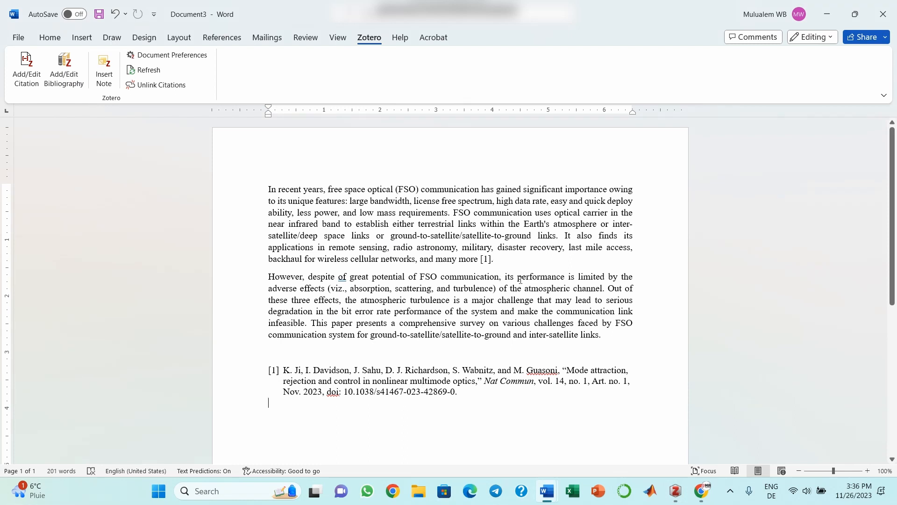
# Cite "Spherical whispering-gallery-mode microresonators" through the Classic View after "atmospheric channel" in the second paragraph and refresh the Zotero citations
pyautogui.click(602, 289)
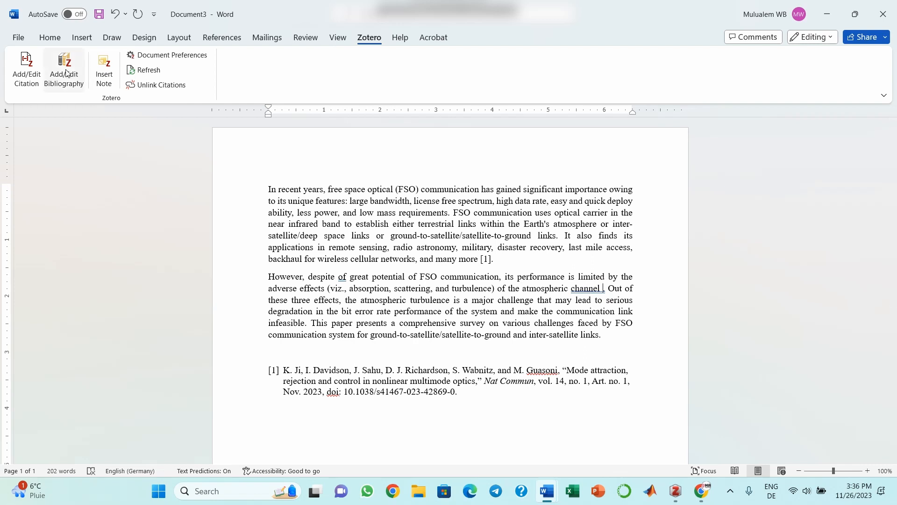
pyautogui.click(25, 68)
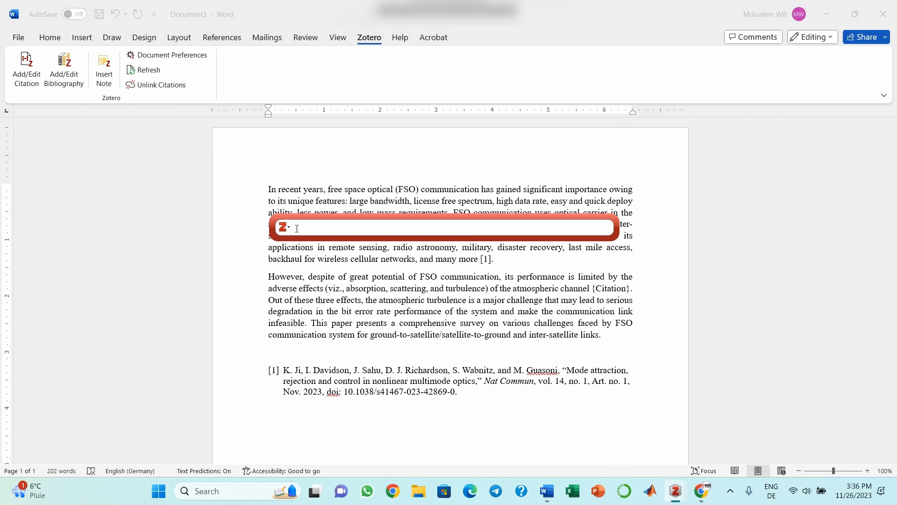
pyautogui.click(284, 228)
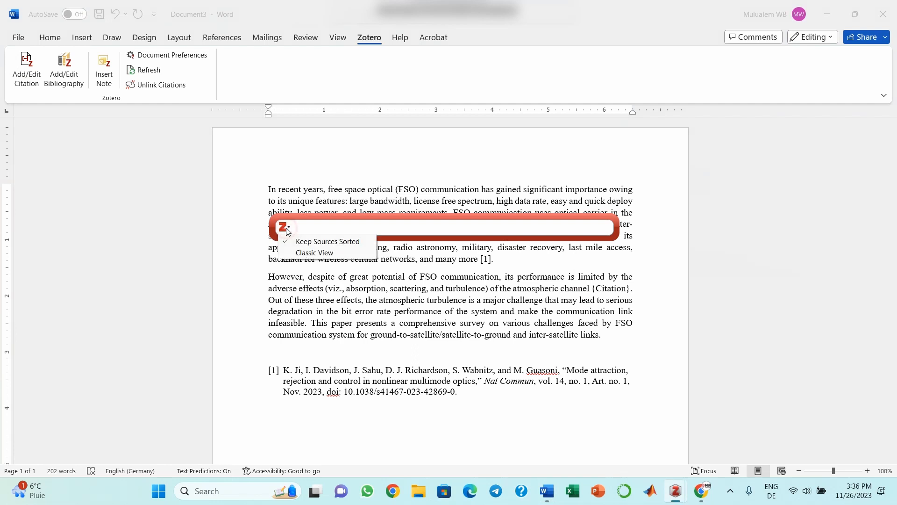
pyautogui.click(303, 252)
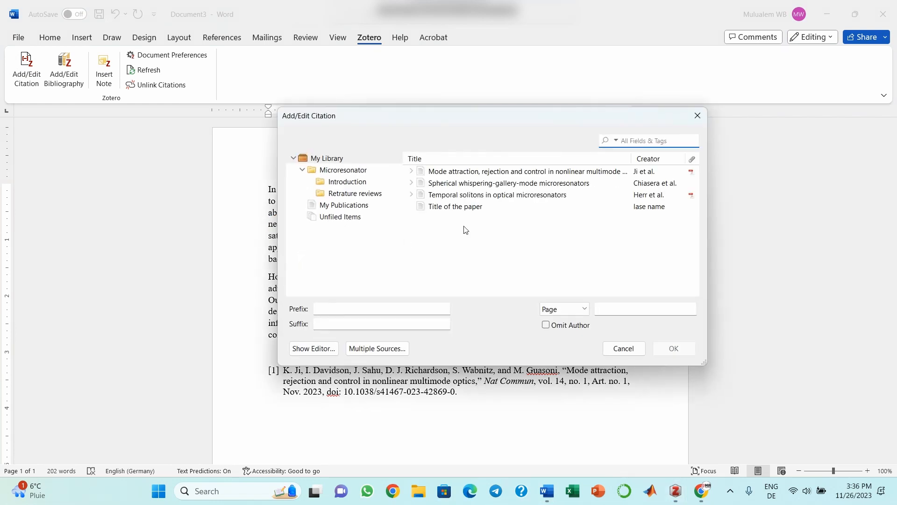
pyautogui.click(488, 185)
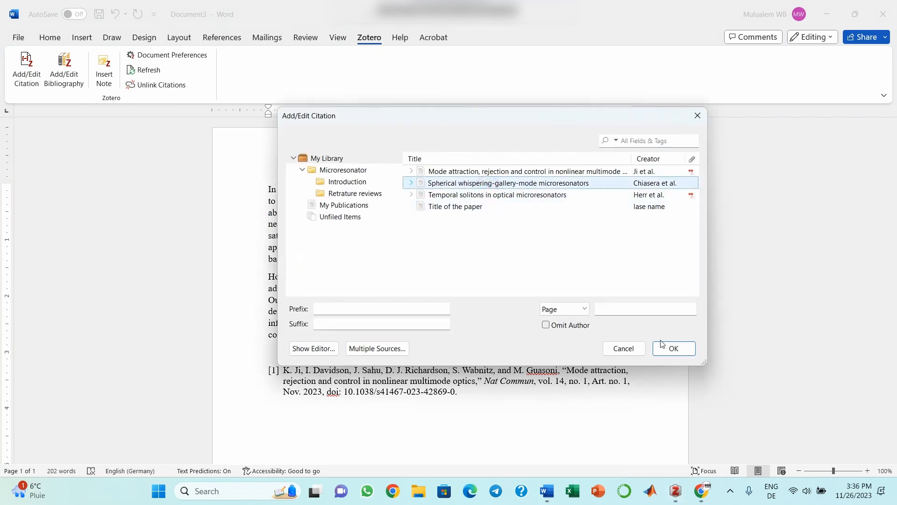
pyautogui.click(673, 348)
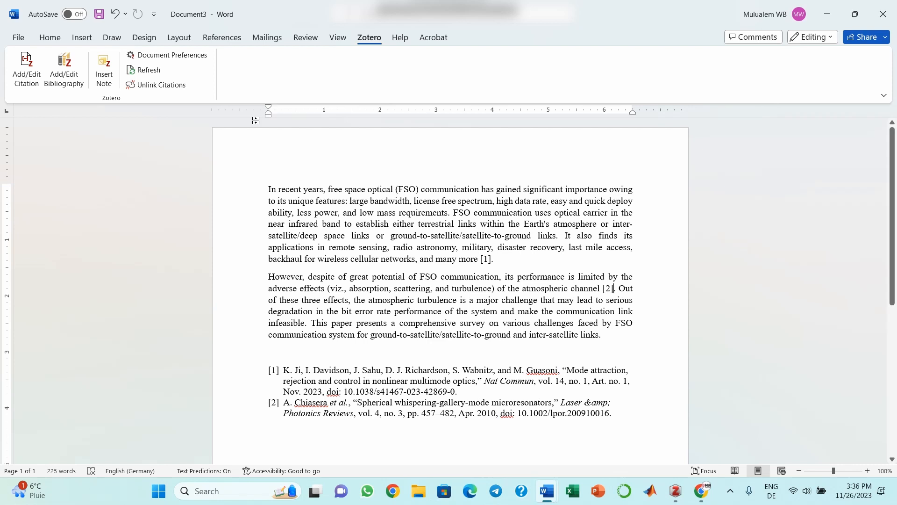
pyautogui.click(144, 74)
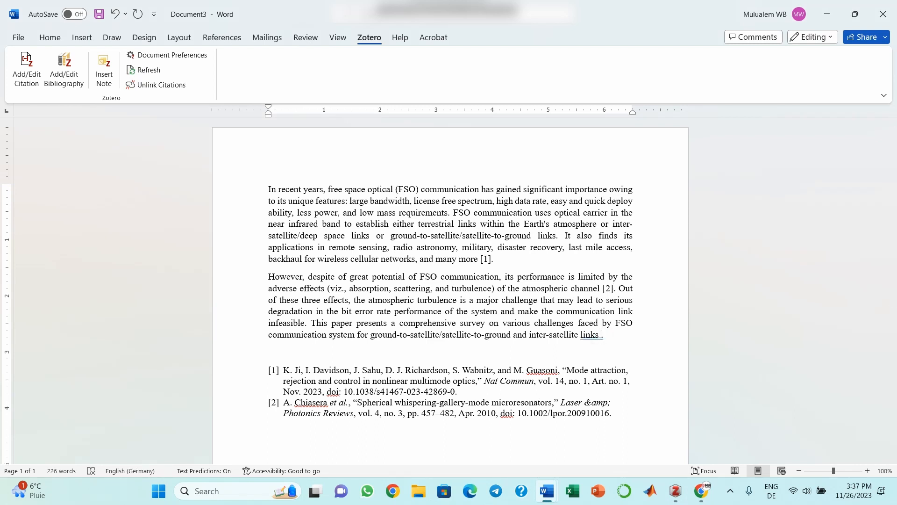
# Cite "Temporal solitons in optical microresonators" through the Classic View after "inter-satellite links" at the end of the second paragraph
pyautogui.click(27, 70)
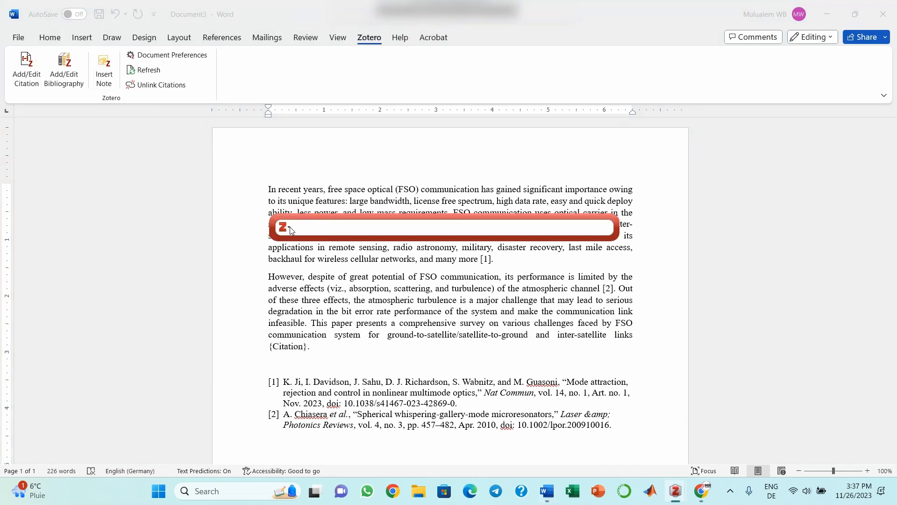
pyautogui.click(291, 230)
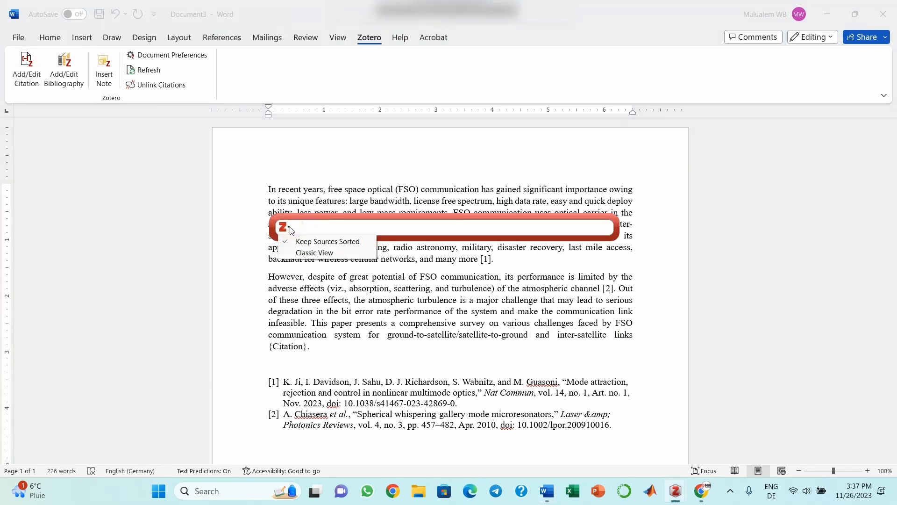
pyautogui.click(308, 253)
pyautogui.click(443, 198)
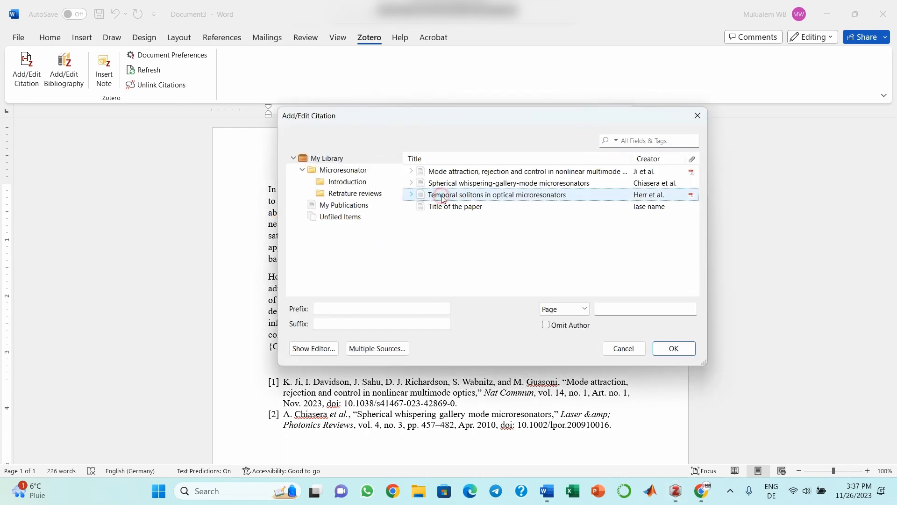
pyautogui.click(673, 349)
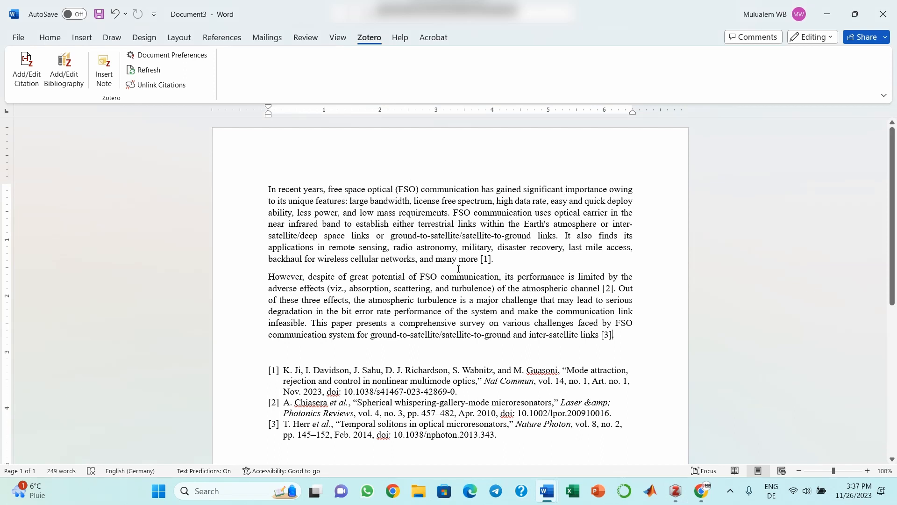
# Edit the existing citation at the end of the first paragraph to add "Title of the paper" as a second source
pyautogui.click(487, 259)
pyautogui.click(35, 81)
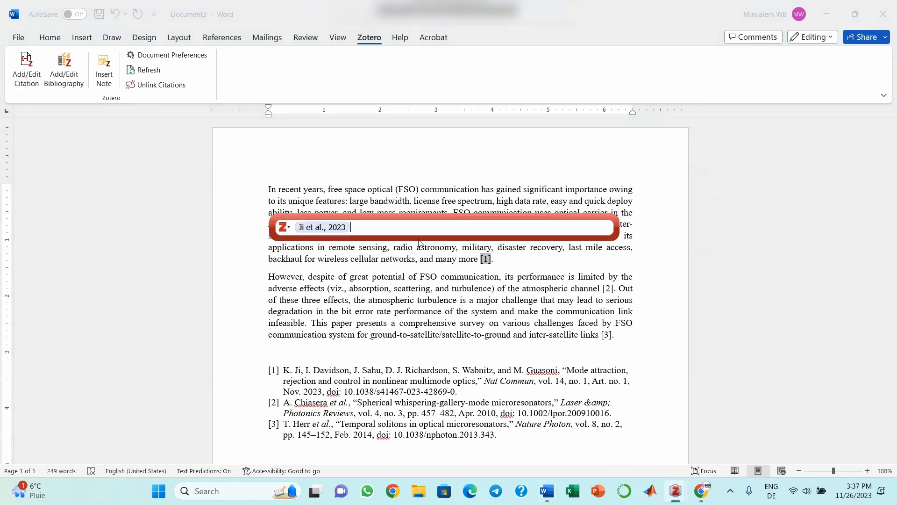
pyautogui.click(361, 227)
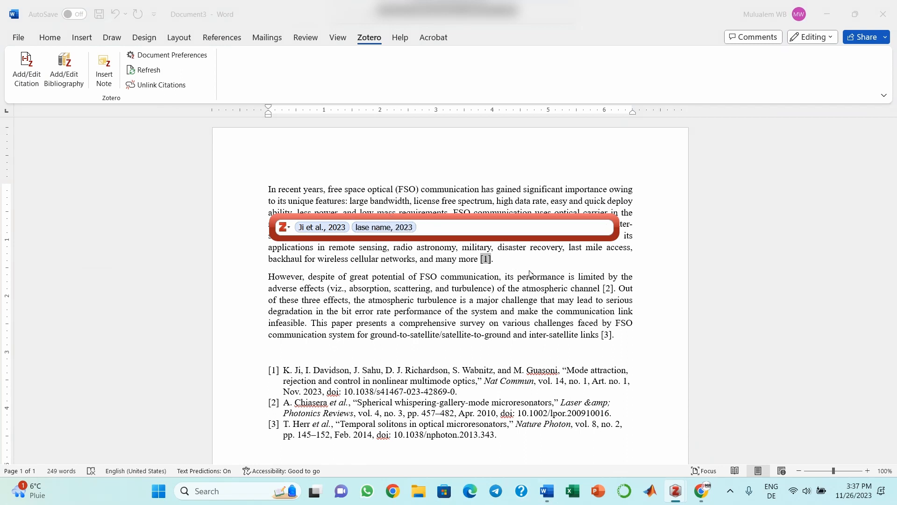
pyautogui.press('Return')
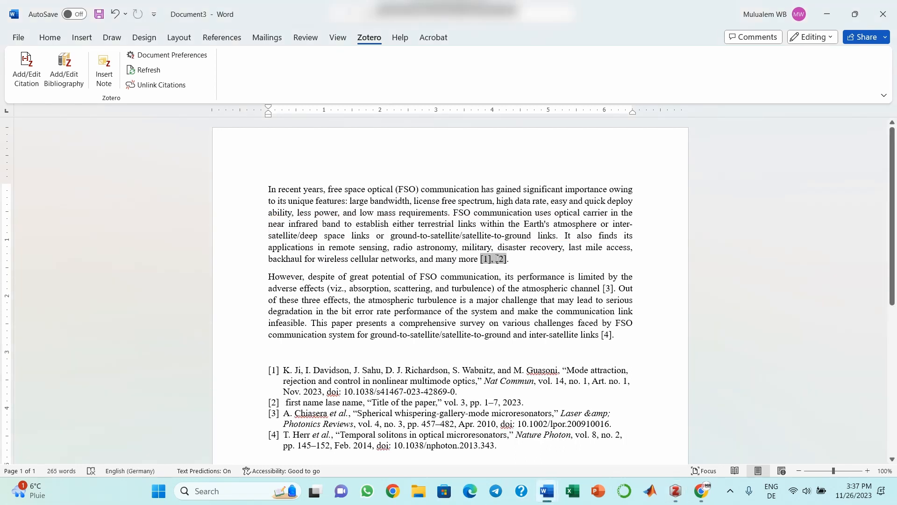
pyautogui.click(508, 259)
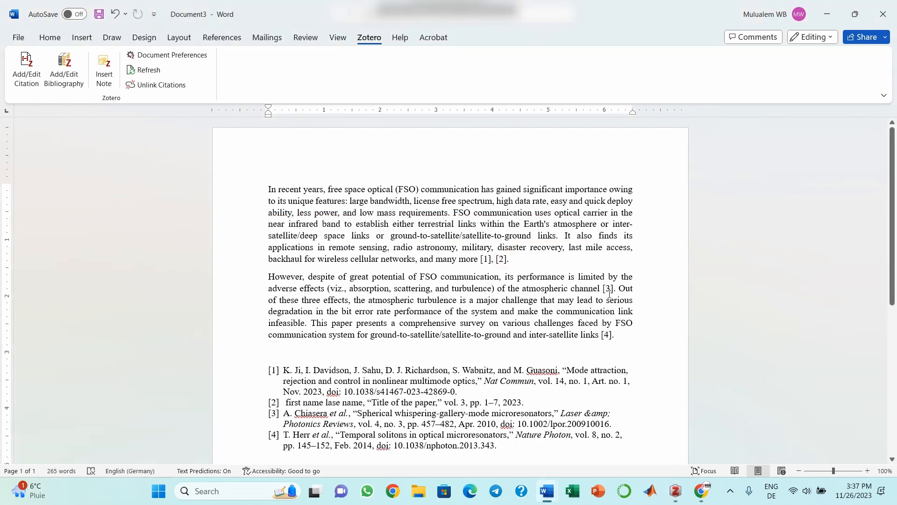